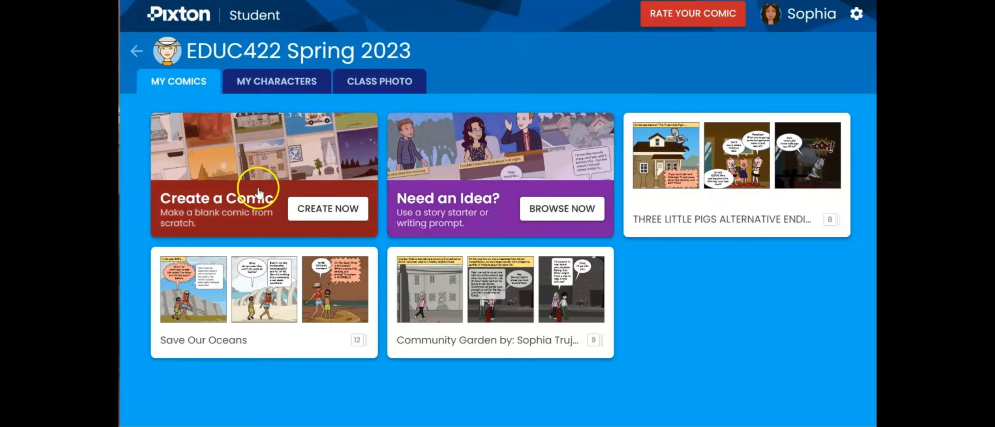
Create a blank comic and set the dark forest with yellow flowers as the first panel's background
{"action": "left_click", "coordinate": [328, 208]}
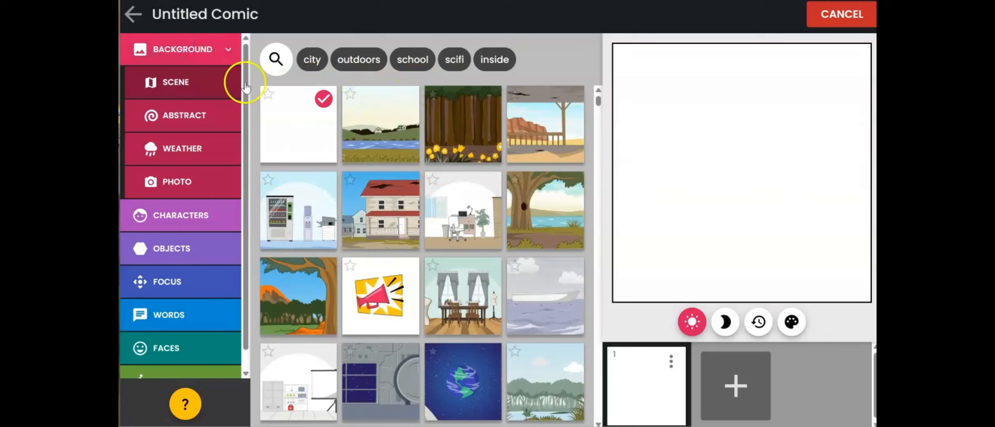
{"action": "left_click", "coordinate": [458, 148]}
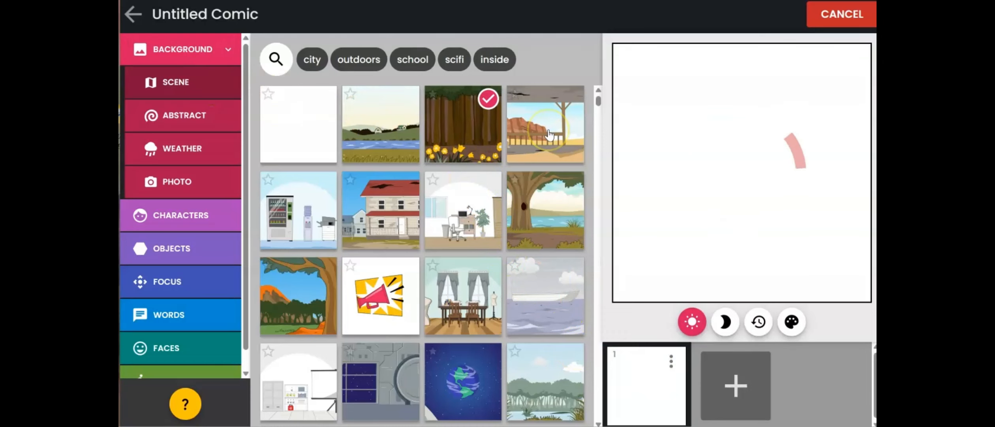
Filter the backgrounds by city, apply the street scene with the police car, and narrow the choices to buildings
{"action": "left_click", "coordinate": [311, 60]}
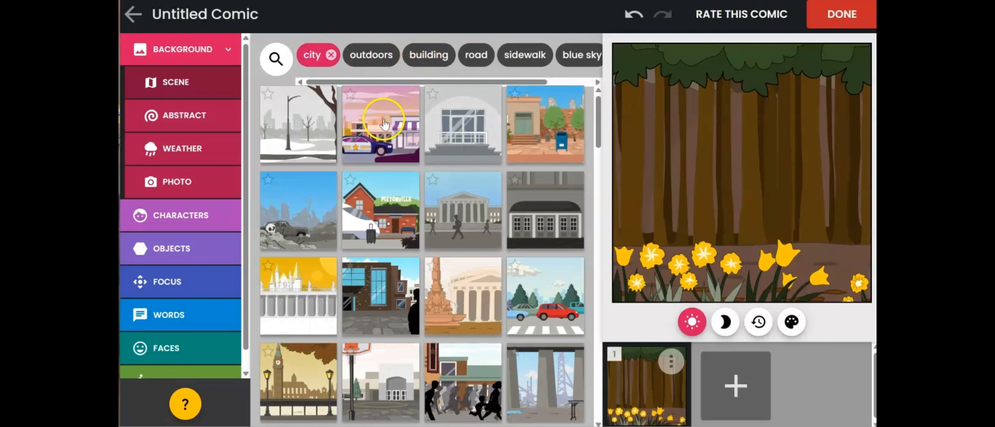
{"action": "left_click", "coordinate": [383, 122]}
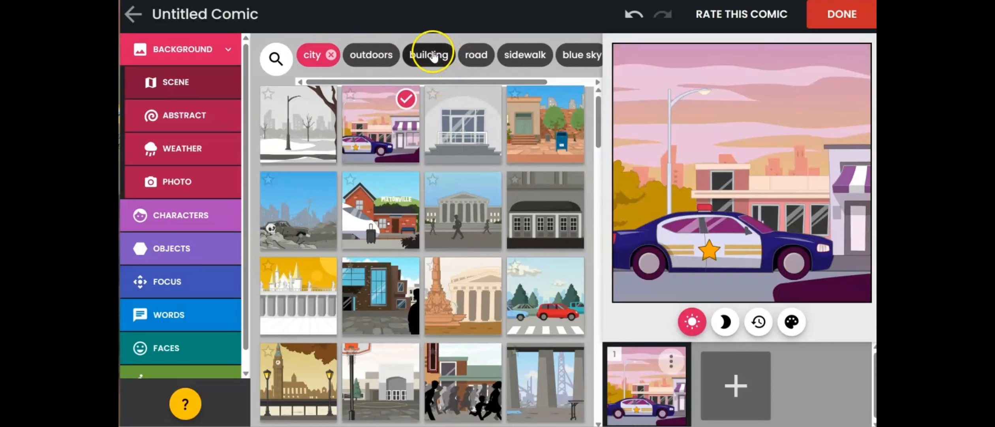
{"action": "left_click", "coordinate": [433, 57]}
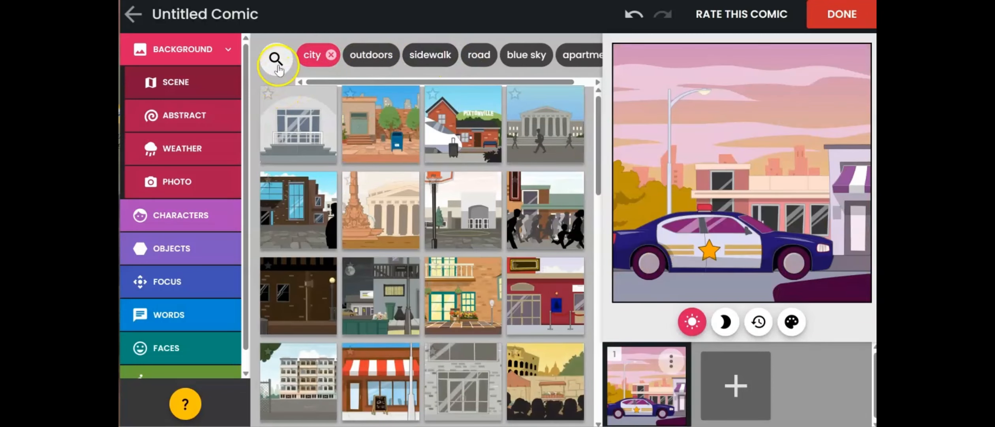
Clear the city filter and search the background scenes for "school"
{"action": "left_click", "coordinate": [276, 60]}
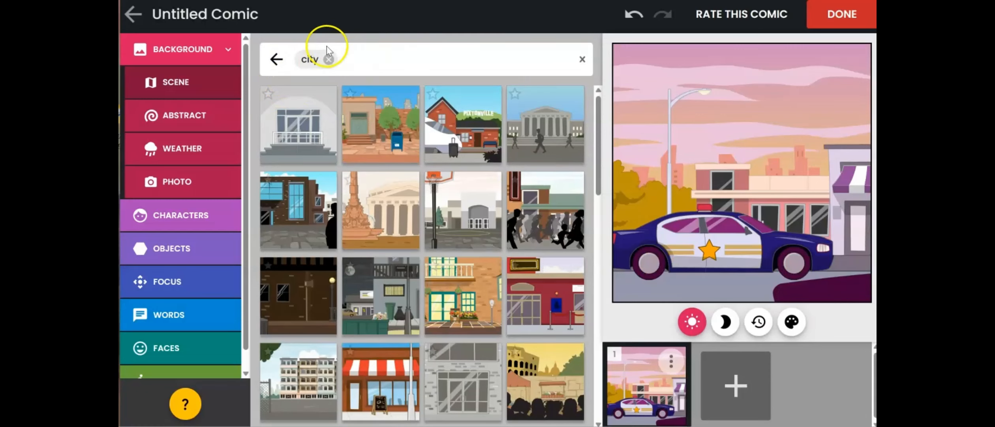
{"action": "left_click", "coordinate": [328, 59]}
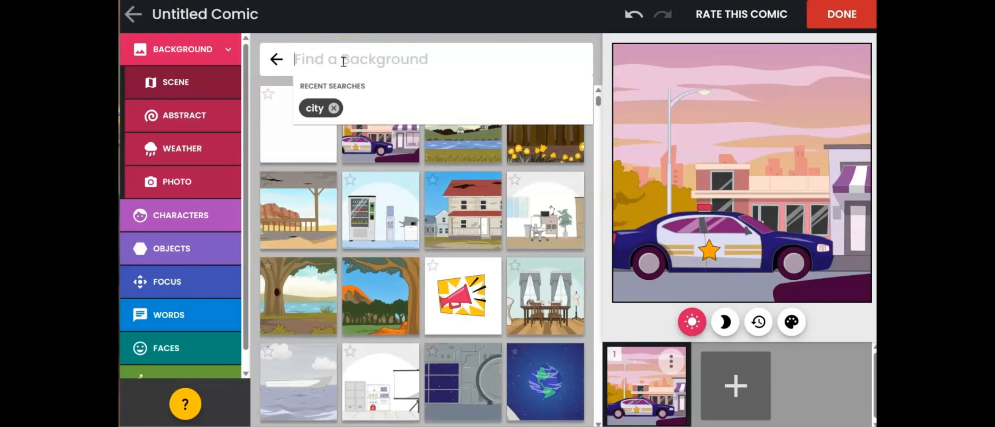
{"action": "type", "text": "shool"}
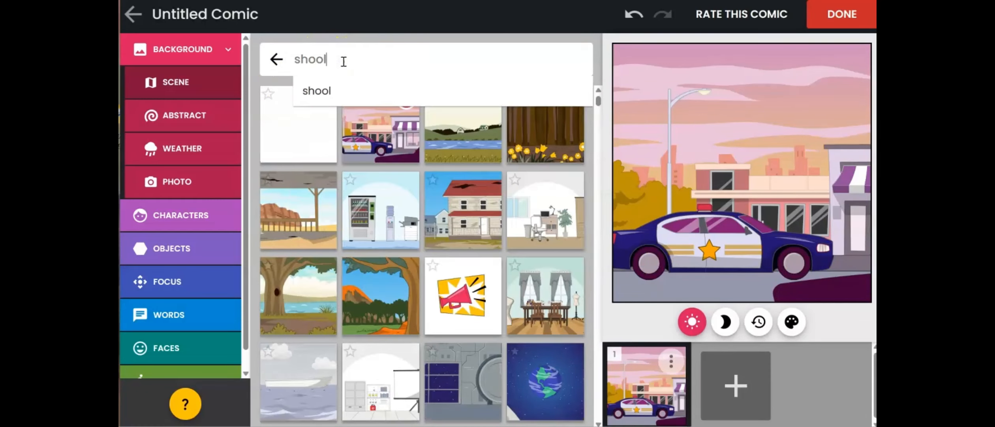
{"action": "key", "text": "Return"}
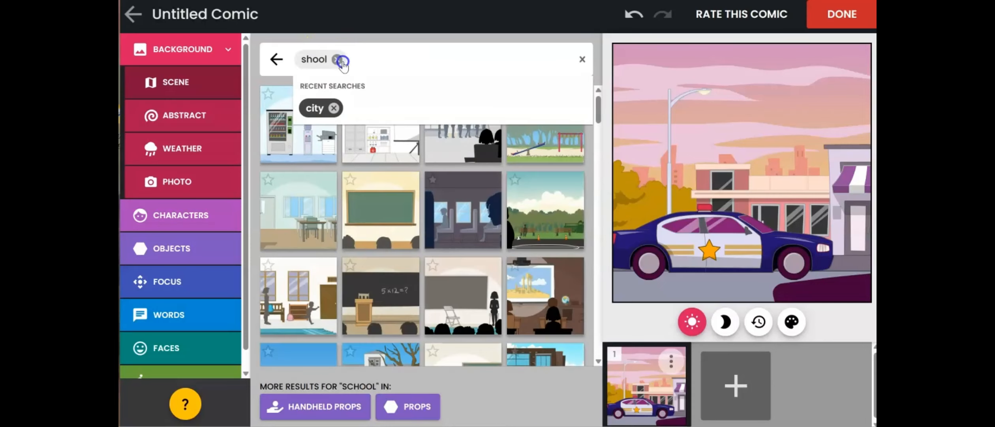
{"action": "left_click", "coordinate": [342, 61]}
{"action": "type", "text": "school"}
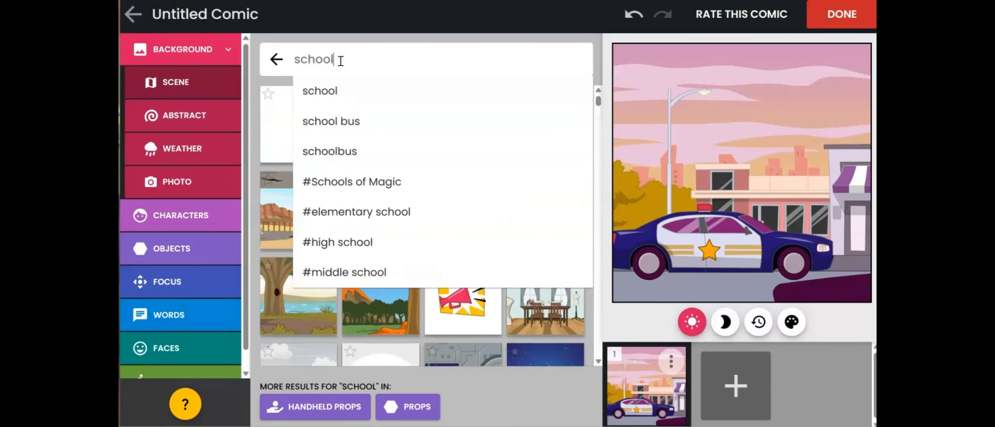
{"action": "key", "text": "Return"}
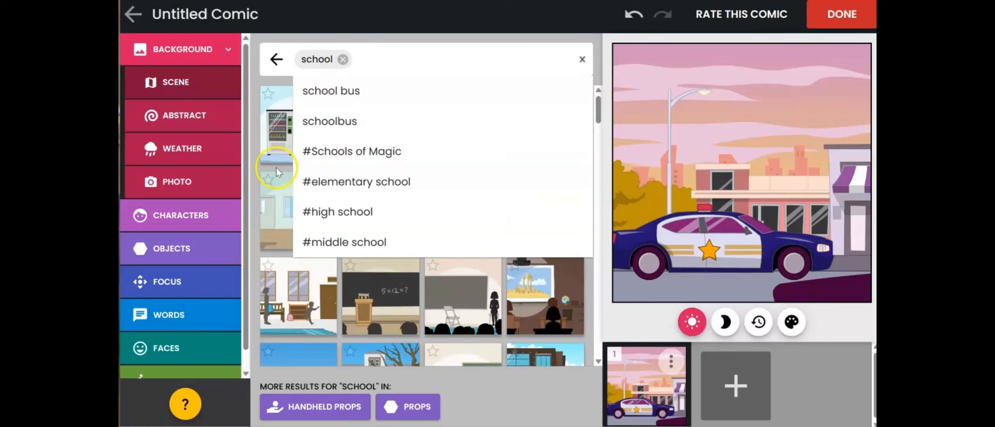
Try the chalkboard classroom, the playroom and the classroom with the projector screen as the panel's background
{"action": "left_click", "coordinate": [389, 299]}
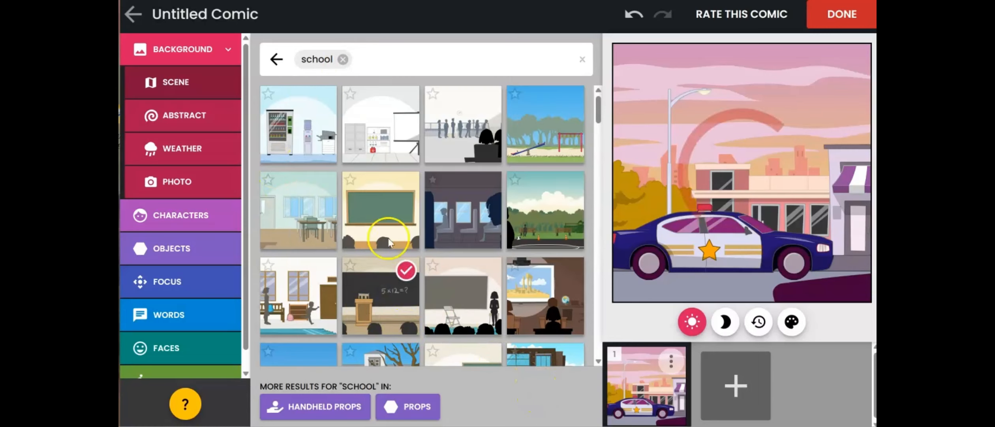
{"action": "left_click", "coordinate": [298, 285]}
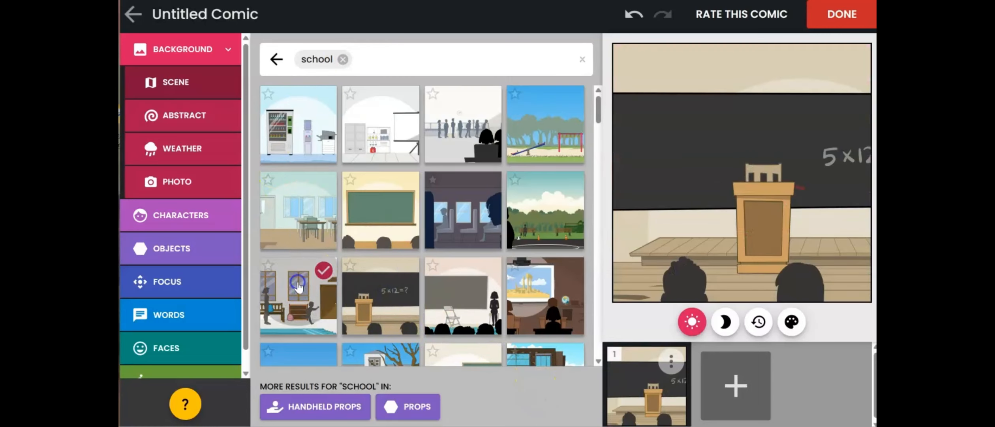
{"action": "left_click", "coordinate": [565, 309]}
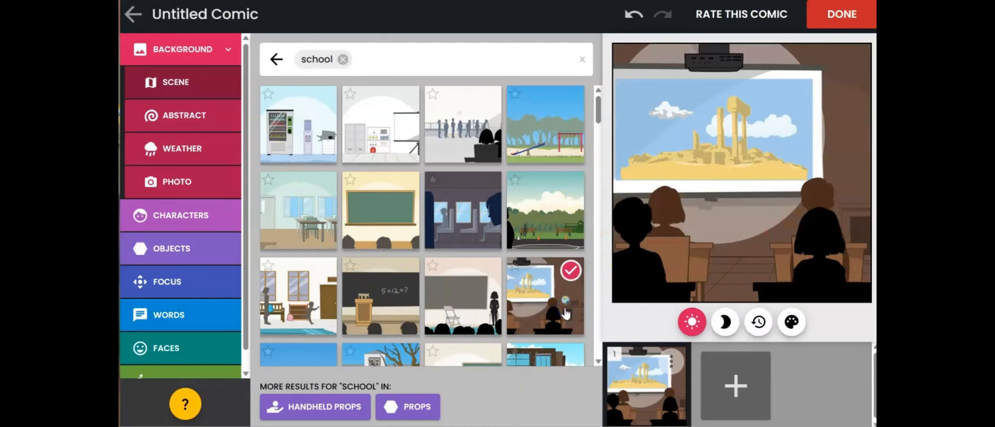
Apply the swing set scene to panel 1, and add a second panel with the brick school building background
{"action": "scroll", "coordinate": [387, 296], "scroll_direction": "down", "scroll_amount": 4}
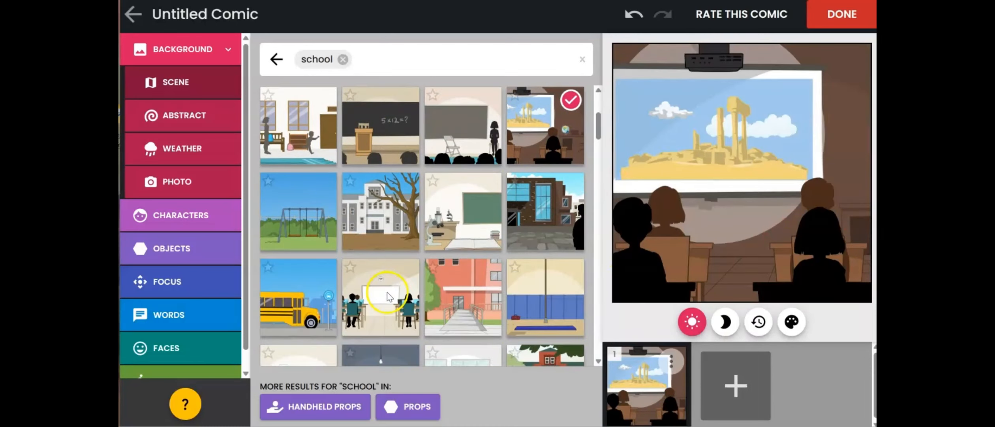
{"action": "left_click", "coordinate": [297, 196]}
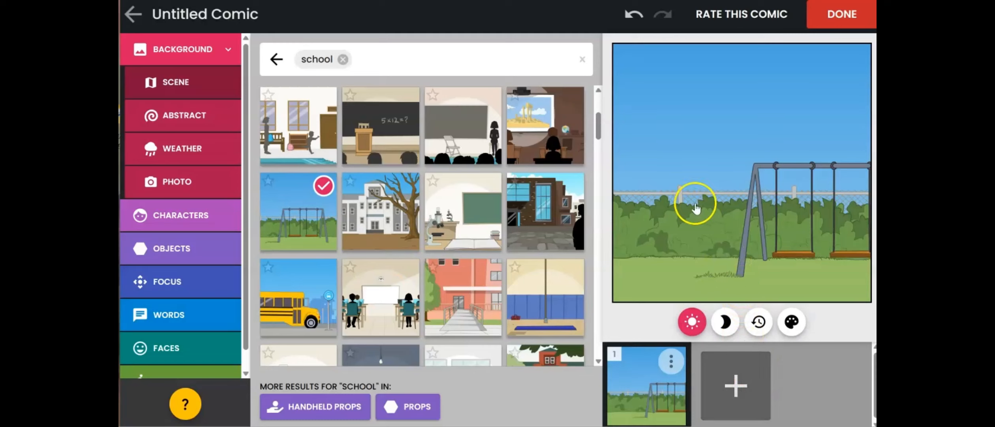
{"action": "left_click", "coordinate": [730, 402]}
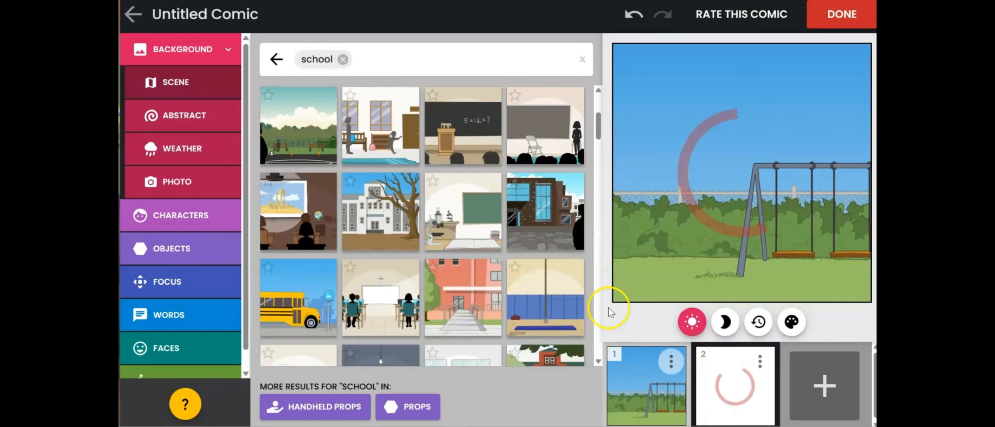
{"action": "left_click", "coordinate": [516, 205]}
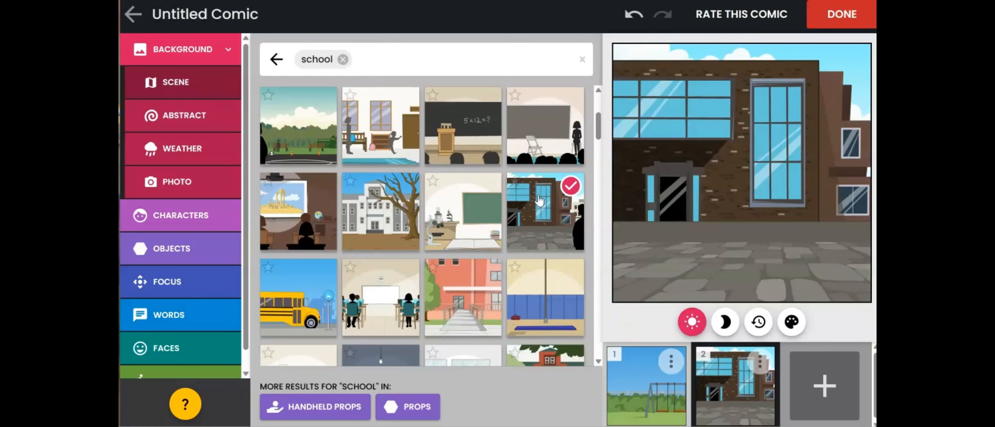
Add a third panel with the yellow school bus scene as its background
{"action": "left_click", "coordinate": [815, 403]}
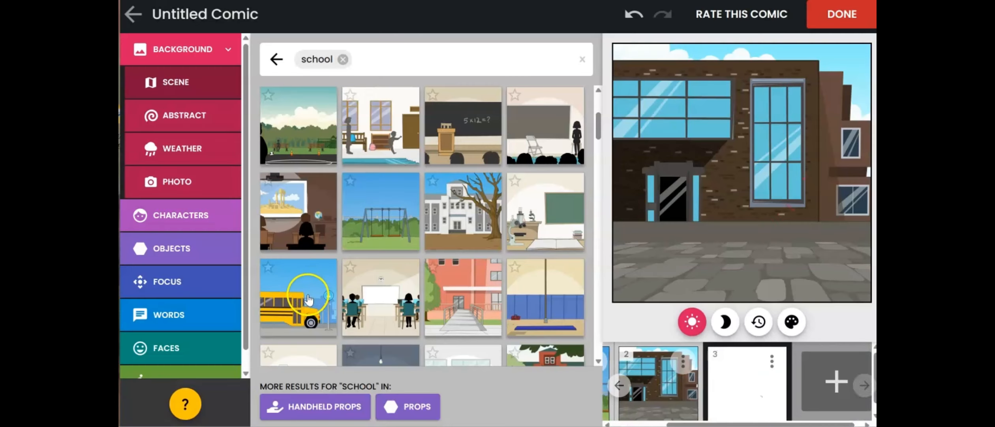
{"action": "left_click", "coordinate": [308, 299]}
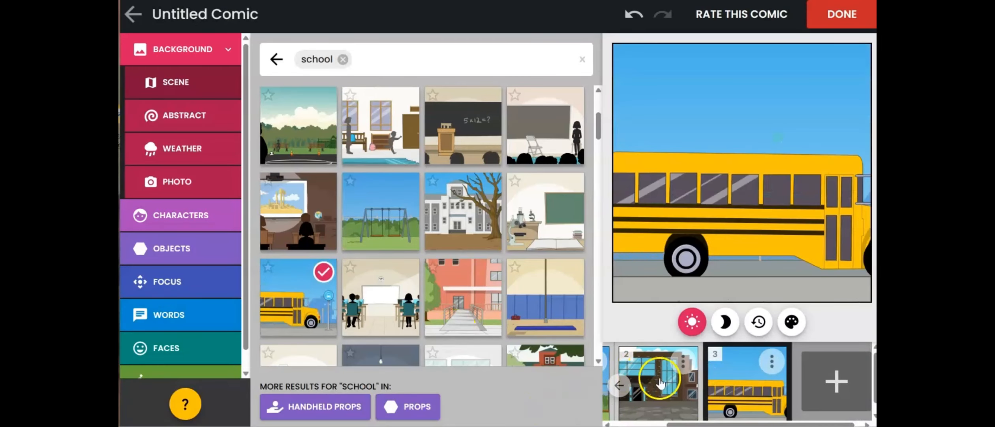
{"action": "left_click", "coordinate": [619, 385]}
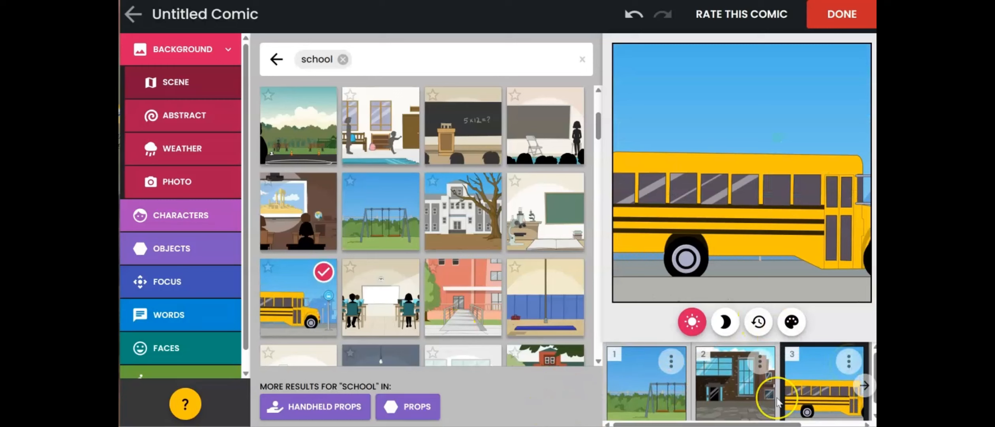
Move the school bus panel to position 1 in the comic
{"action": "left_click", "coordinate": [847, 362]}
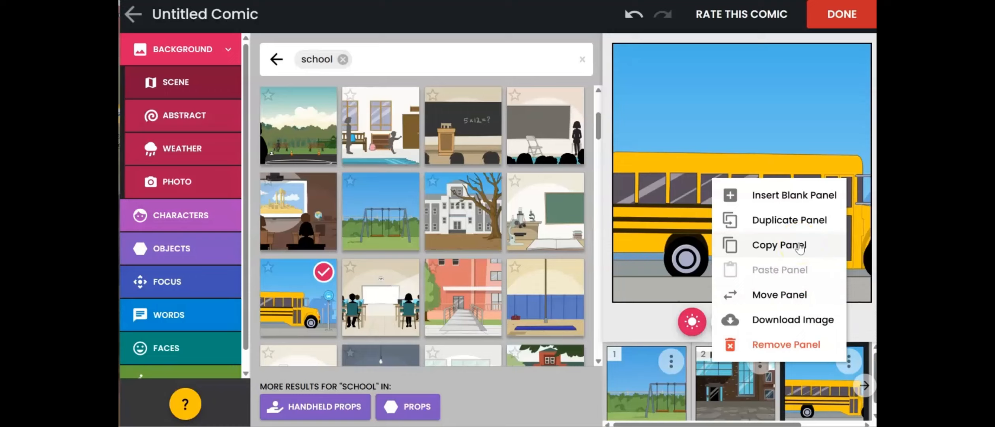
{"action": "left_click", "coordinate": [799, 225]}
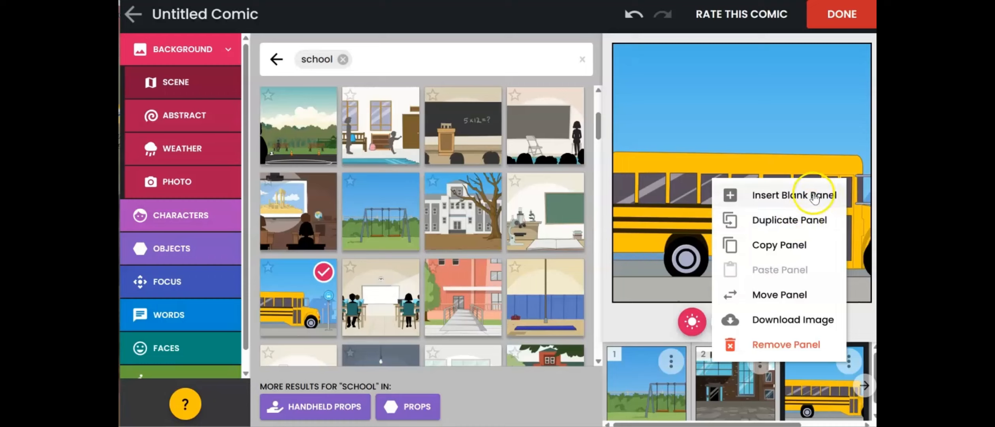
{"action": "left_click", "coordinate": [771, 303]}
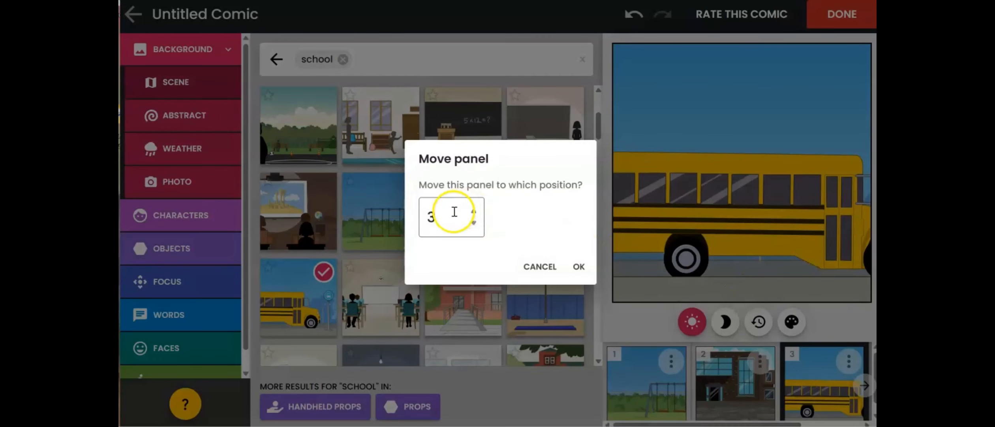
{"action": "left_click", "coordinate": [449, 214]}
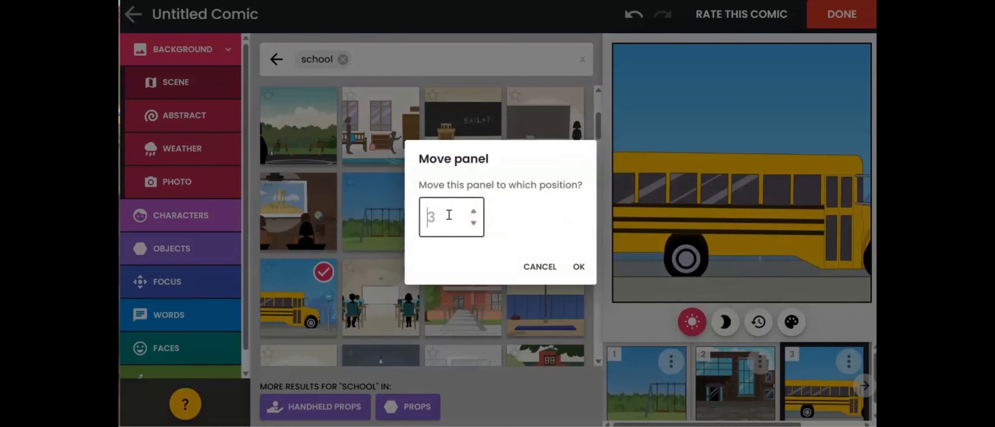
{"action": "left_click", "coordinate": [580, 264]}
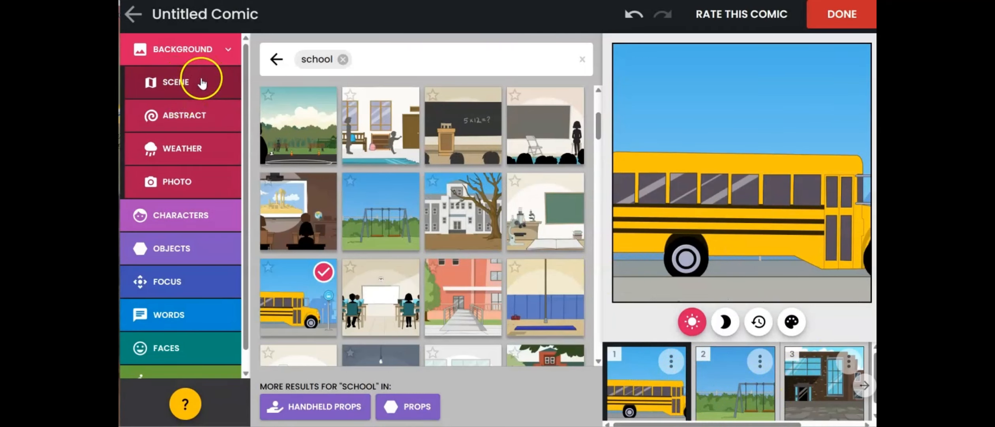
Try the flames and rain cloud abstract backgrounds on panel 1, and apply the pencil on the starburst
{"action": "left_click", "coordinate": [199, 113]}
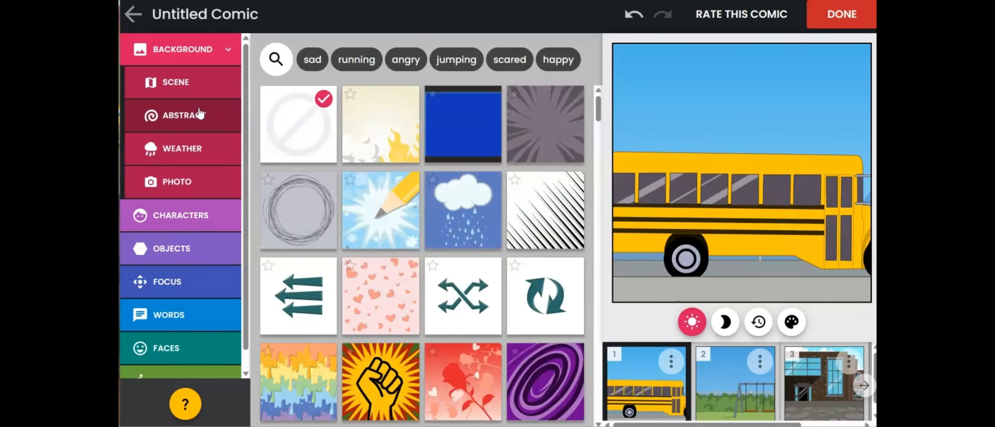
{"action": "left_click", "coordinate": [399, 135]}
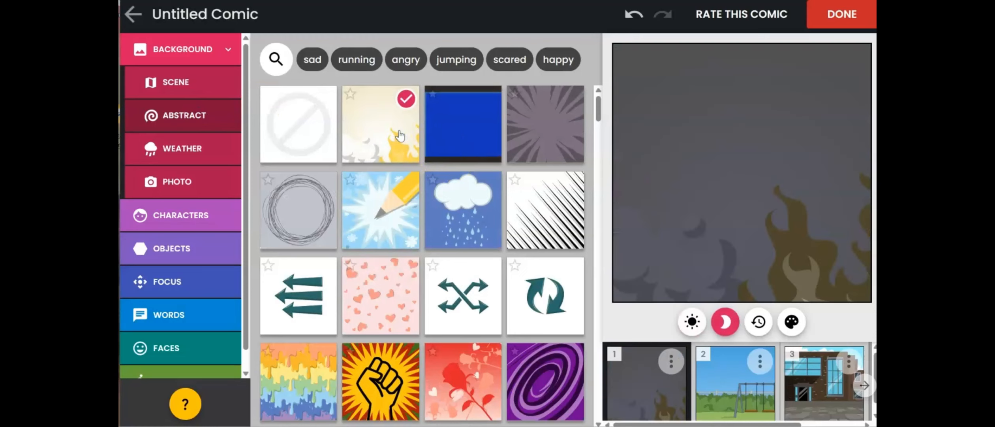
{"action": "left_click", "coordinate": [380, 229]}
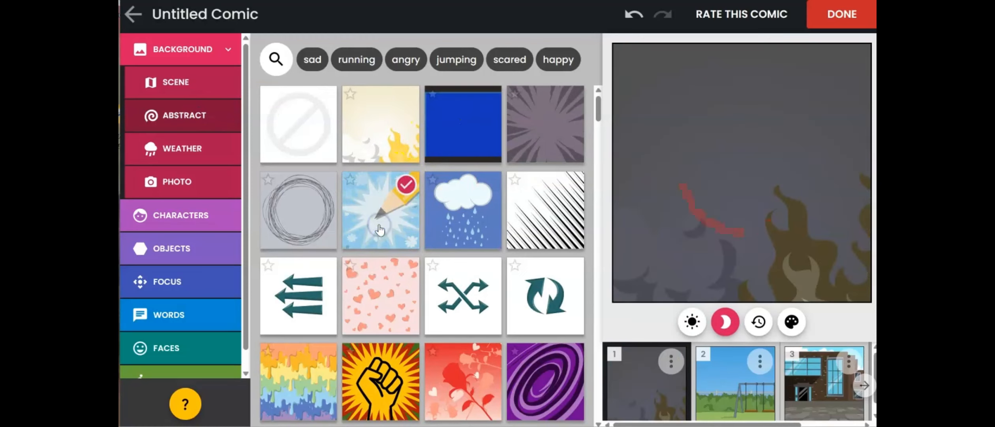
{"action": "left_click", "coordinate": [496, 221]}
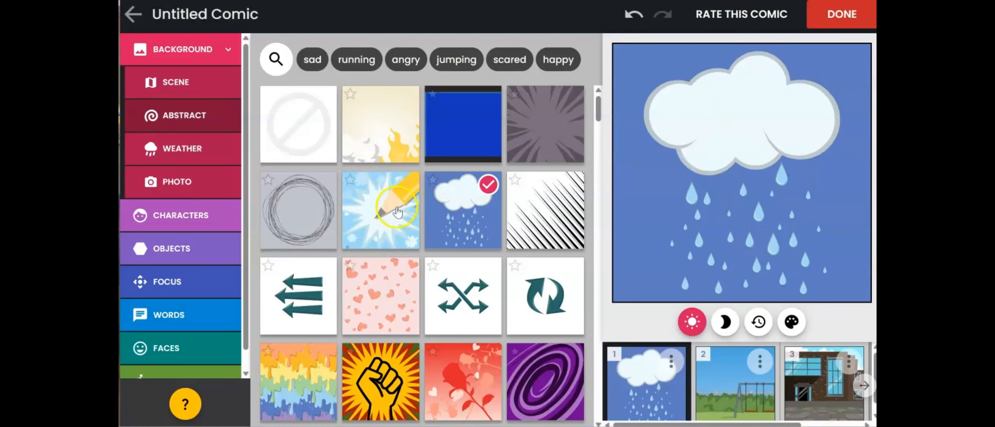
{"action": "left_click", "coordinate": [397, 212]}
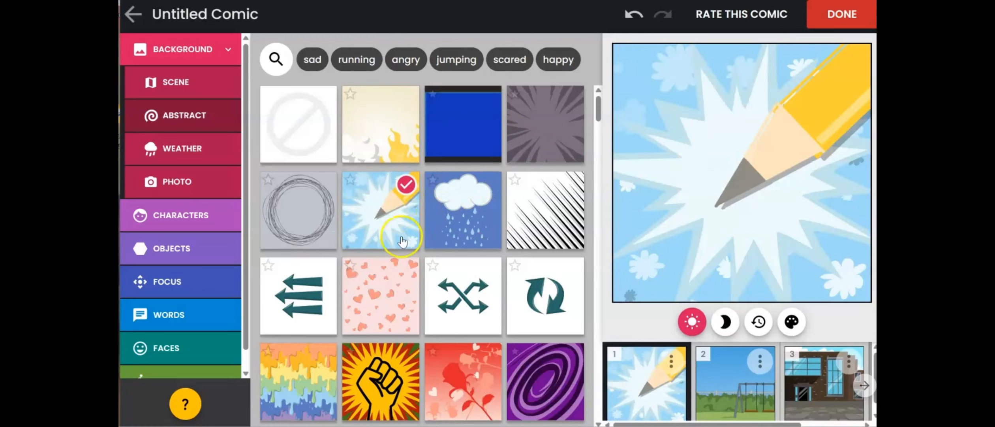
Apply the pale green slanted rain weather effect to the swing set scene in panel 2
{"action": "left_click", "coordinate": [182, 158]}
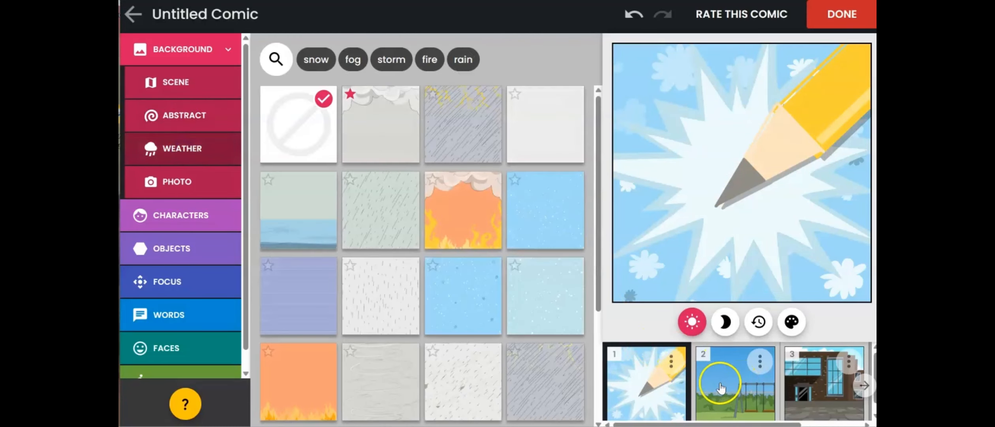
{"action": "left_click", "coordinate": [721, 388]}
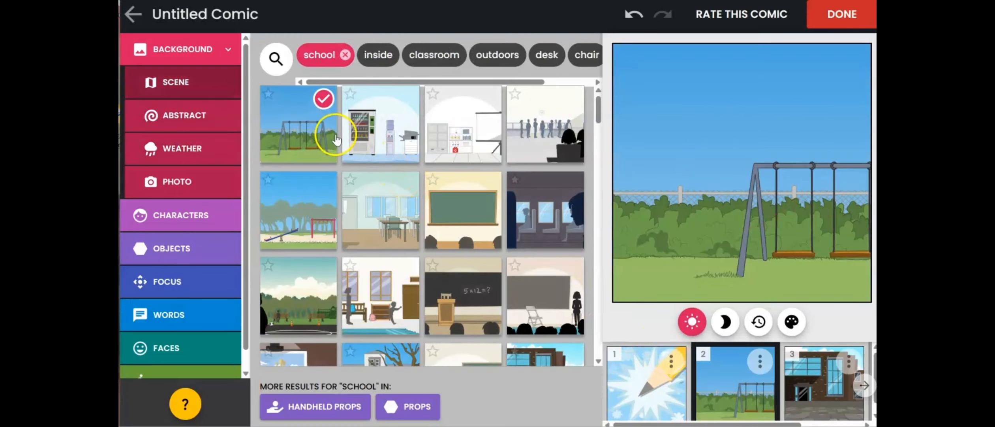
{"action": "left_click", "coordinate": [194, 149]}
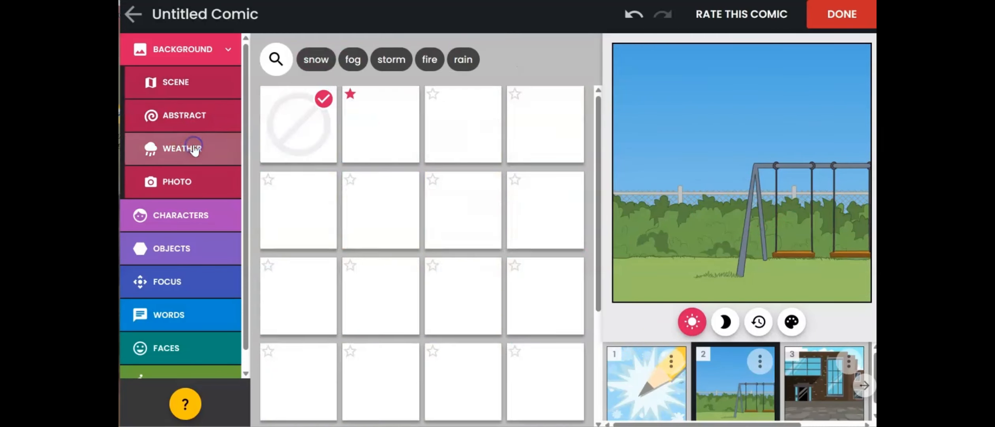
{"action": "left_click", "coordinate": [384, 209]}
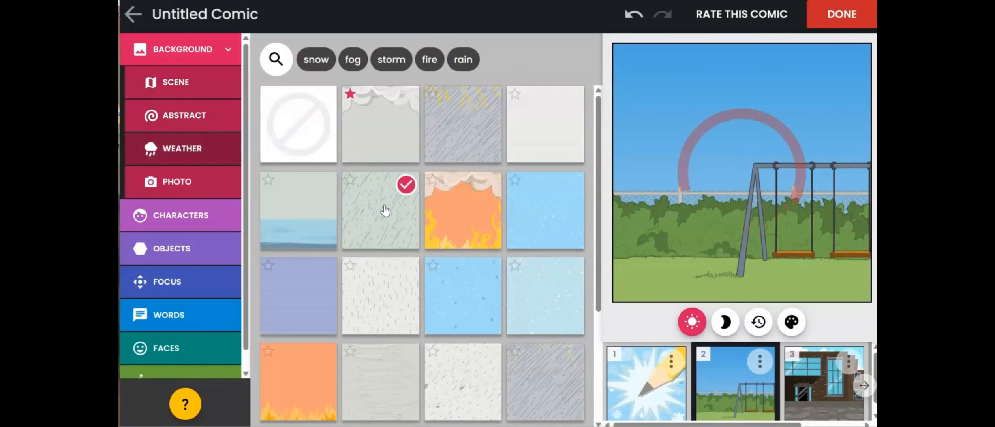
Try the lightning storm weather on the swing set scene in panel 2 and replace it with the swirling wind effect
{"action": "left_click", "coordinate": [467, 133]}
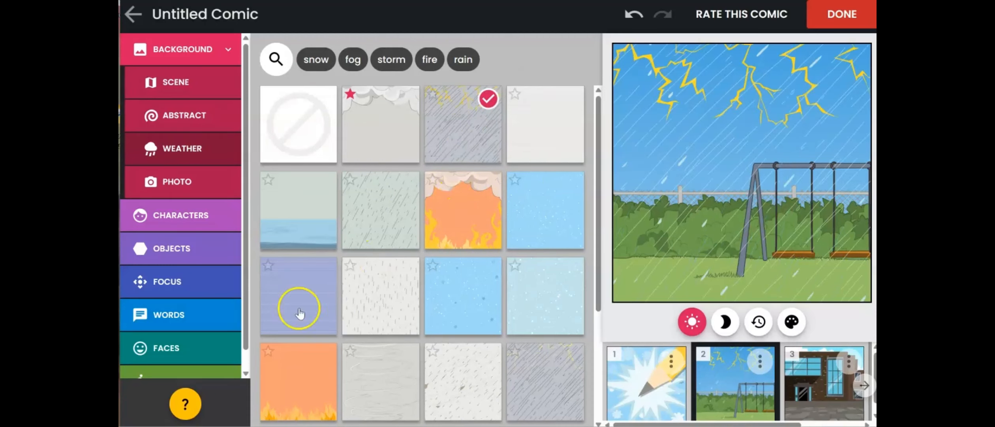
{"action": "left_click", "coordinate": [385, 375]}
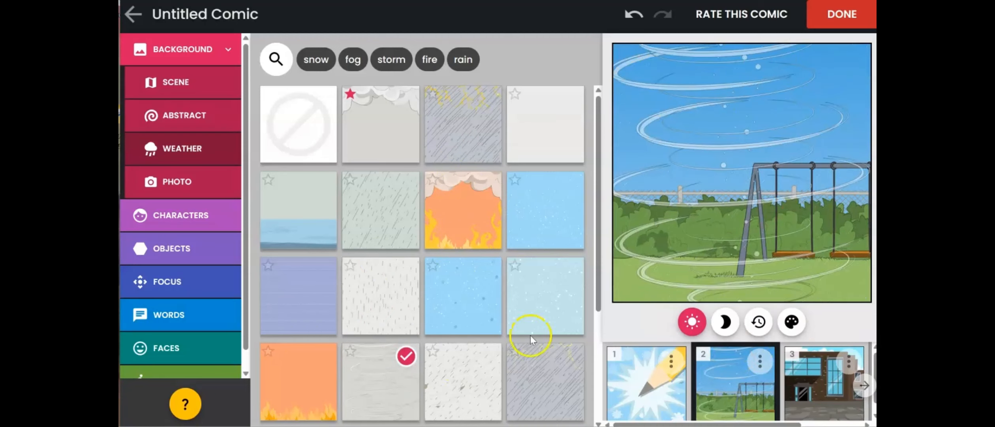
{"action": "left_click", "coordinate": [158, 206]}
{"action": "left_click", "coordinate": [196, 79]}
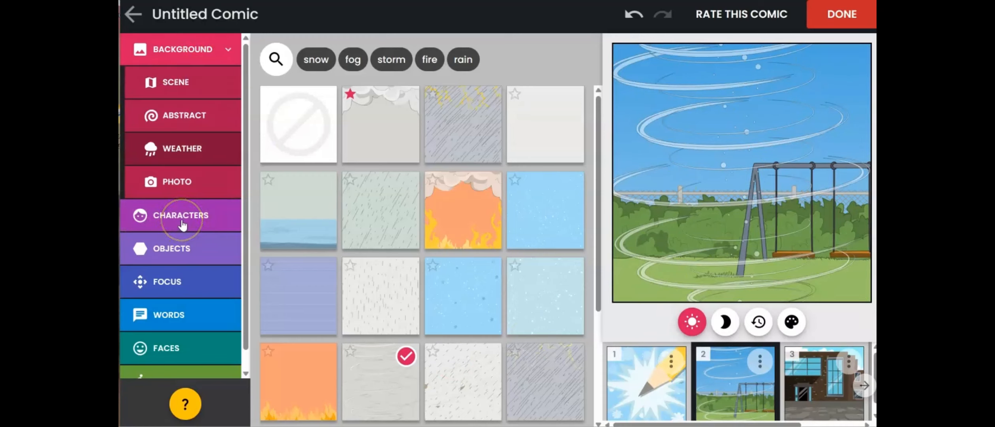
{"action": "left_click", "coordinate": [748, 412]}
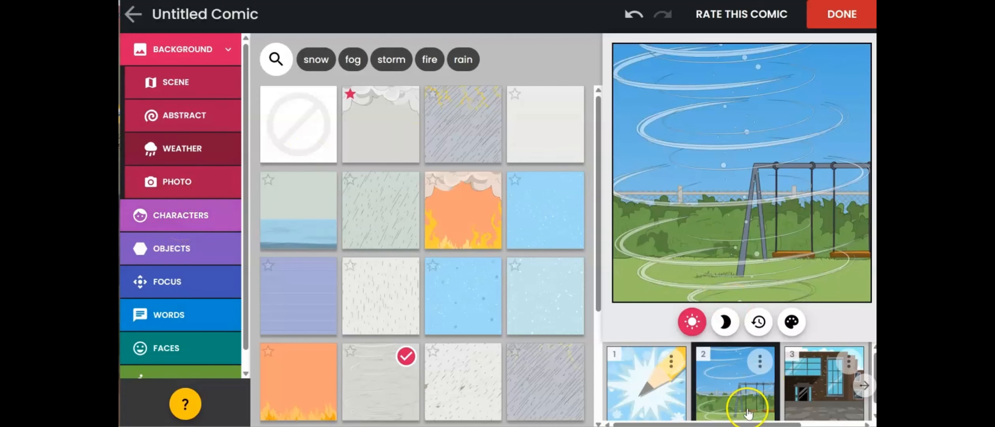
Select the pencil panel in position 1 and look through the animal toon characters available to add
{"action": "left_click", "coordinate": [661, 389]}
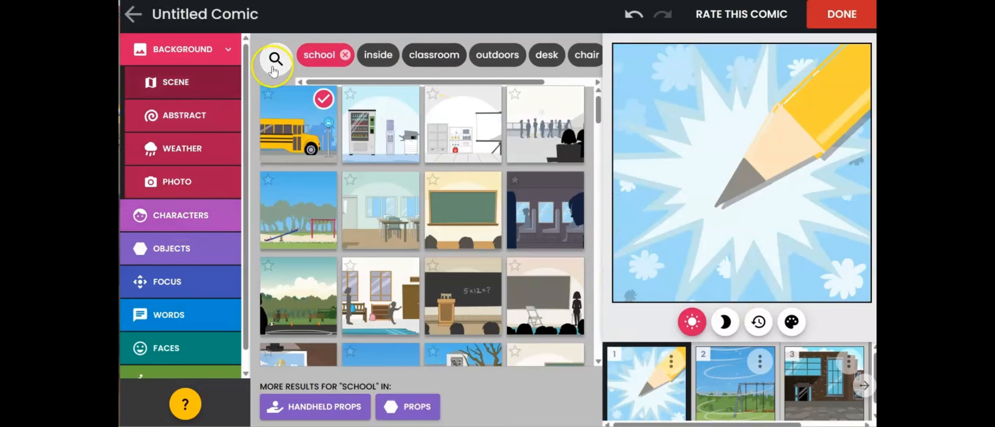
{"action": "left_click", "coordinate": [189, 214]}
{"action": "left_click", "coordinate": [190, 125]}
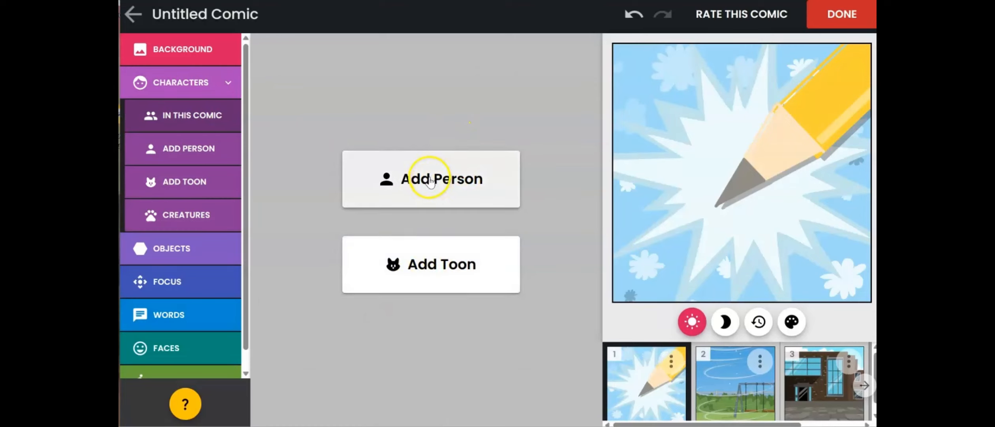
{"action": "left_click", "coordinate": [432, 271]}
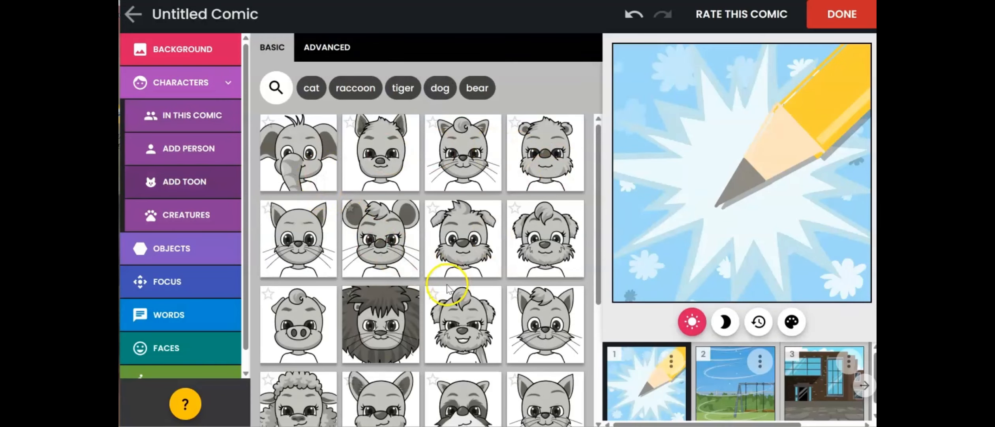
{"action": "scroll", "coordinate": [448, 288], "scroll_direction": "down", "scroll_amount": 5}
{"action": "scroll", "coordinate": [447, 289], "scroll_direction": "up", "scroll_amount": 5}
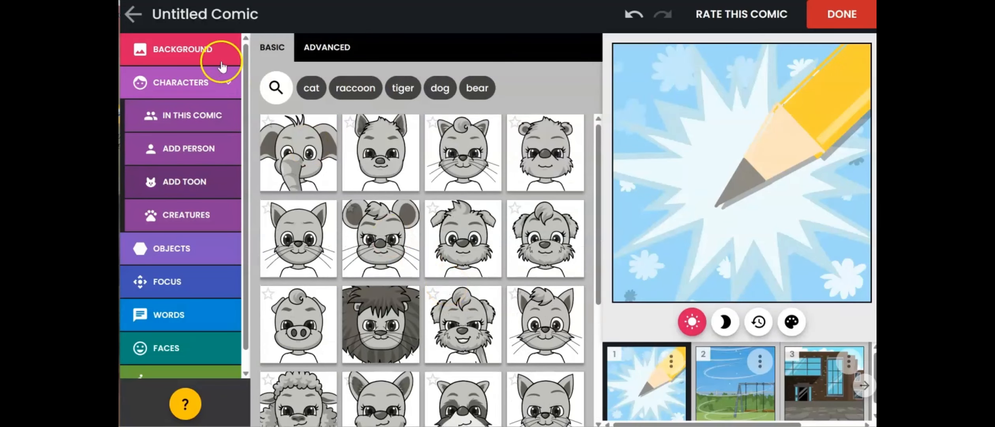
Browse the person characters and filter their outfits by astronaut and scifi
{"action": "left_click", "coordinate": [186, 150]}
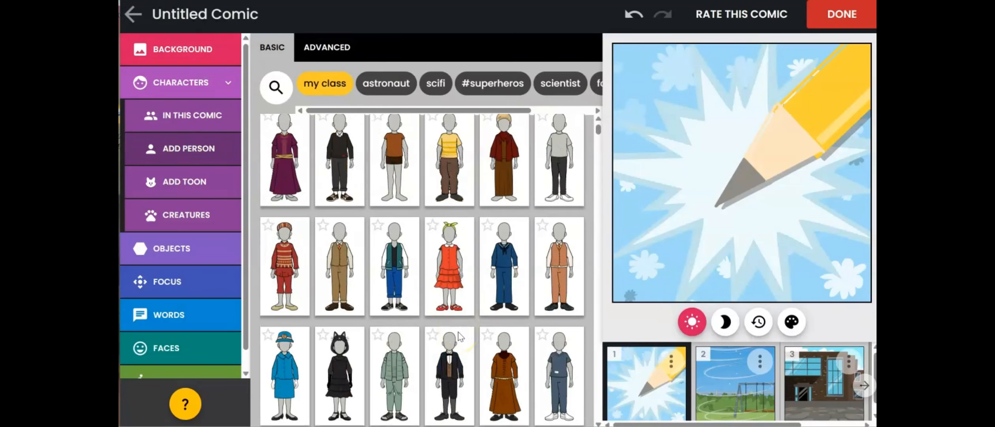
{"action": "left_click", "coordinate": [388, 85]}
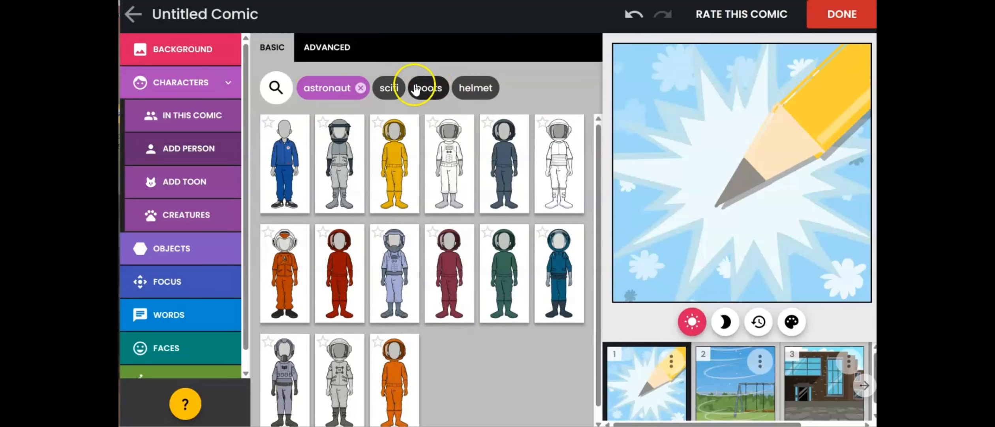
{"action": "left_click", "coordinate": [390, 88]}
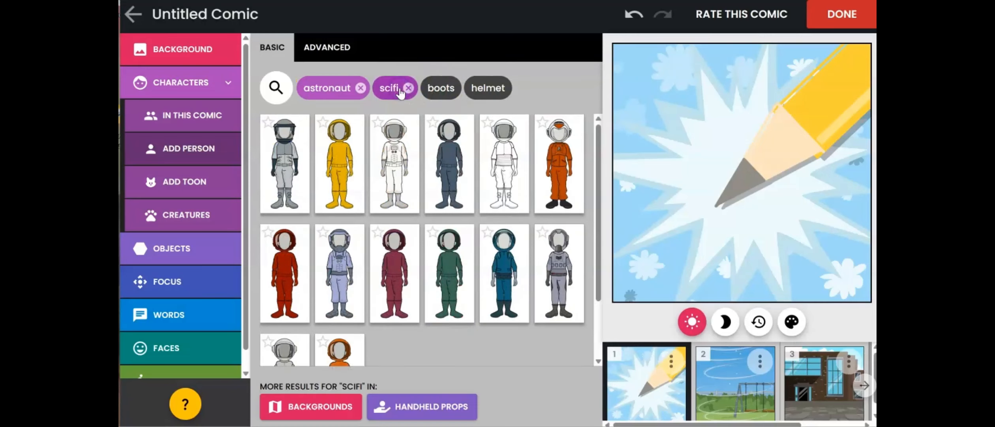
Clear the astronaut and scifi filters, and search the person characters for #farm outfits
{"action": "left_click", "coordinate": [273, 89]}
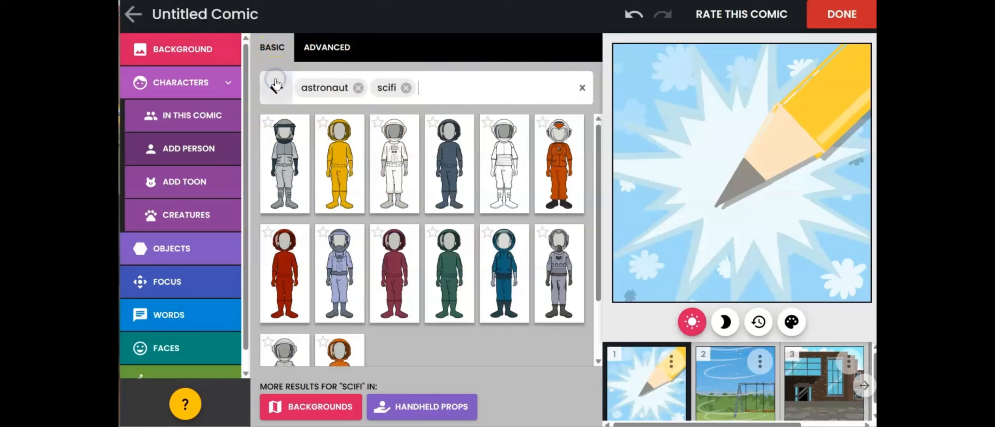
{"action": "left_click", "coordinate": [407, 87]}
{"action": "left_click", "coordinate": [359, 89]}
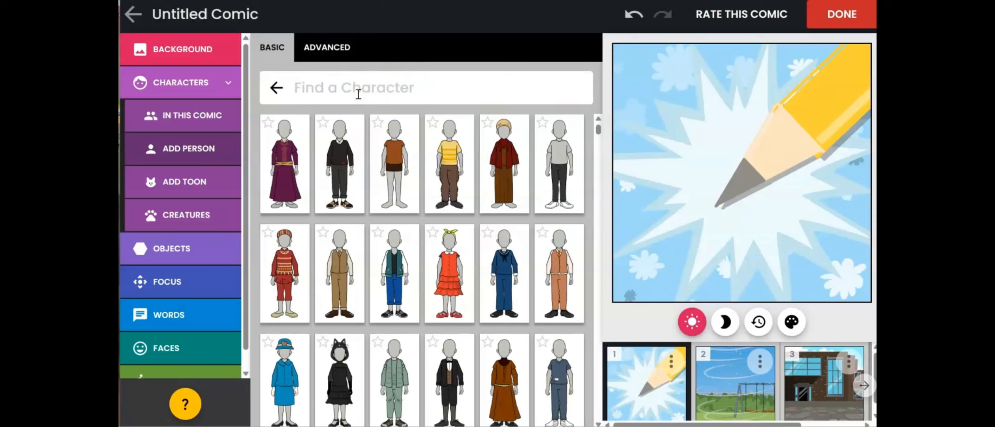
{"action": "type", "text": "farm"}
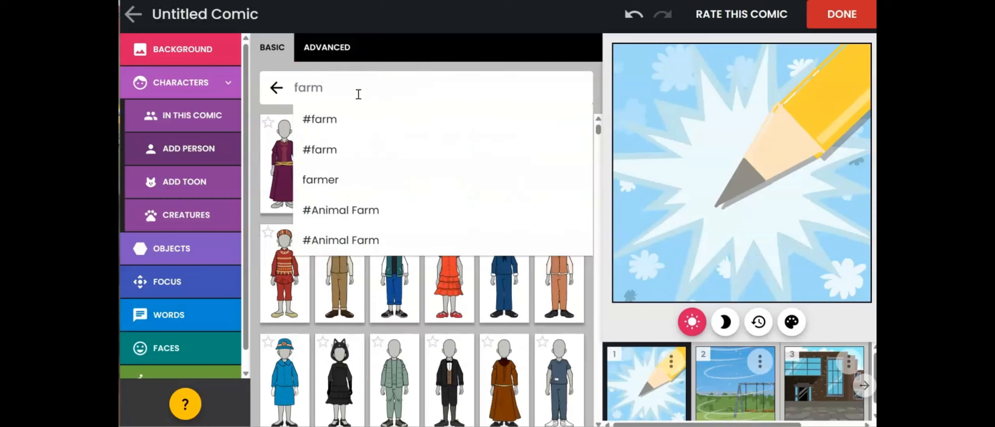
{"action": "key", "text": "Return"}
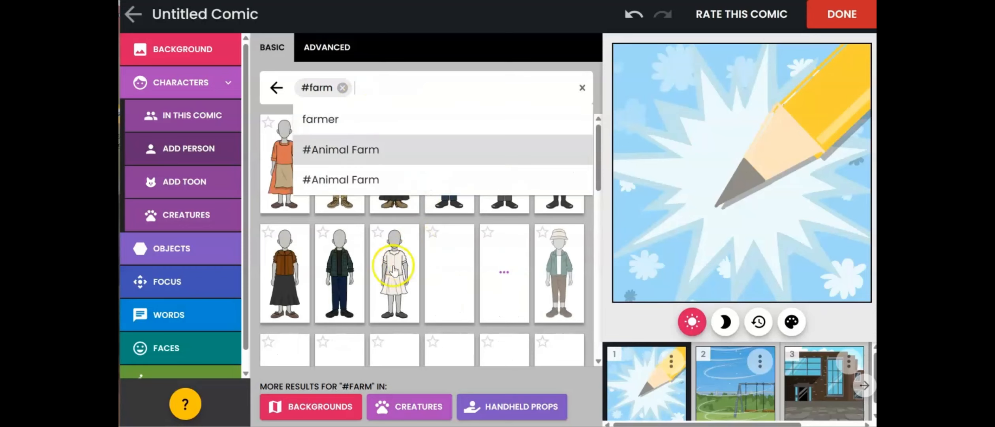
{"action": "scroll", "coordinate": [412, 300], "scroll_direction": "down", "scroll_amount": 4}
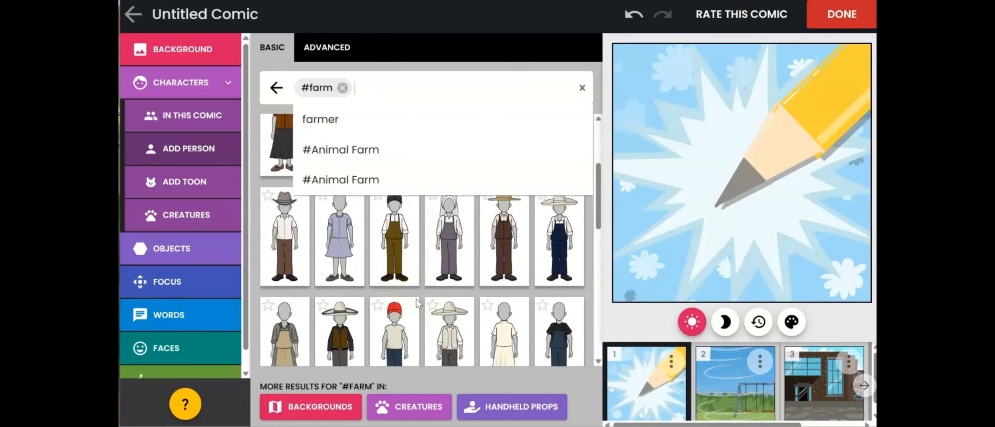
Add the elephant toon character to panel 1
{"action": "left_click", "coordinate": [221, 179]}
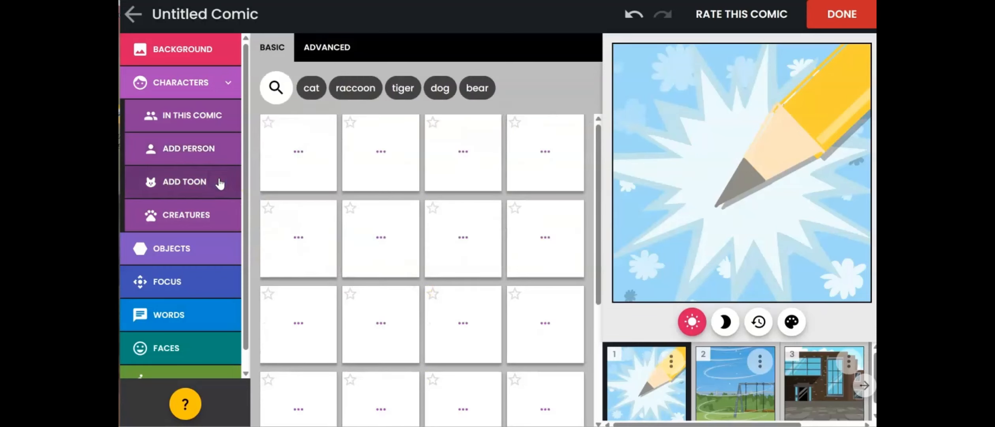
{"action": "scroll", "coordinate": [460, 182], "scroll_direction": "down", "scroll_amount": 2}
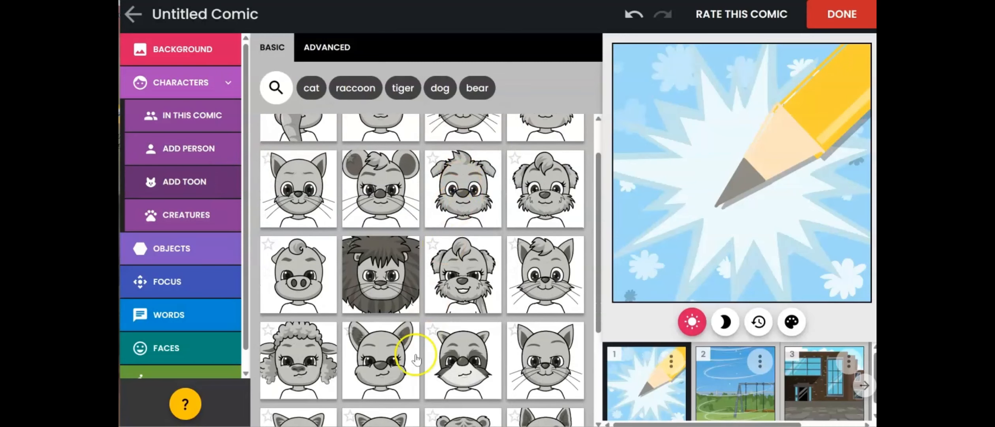
{"action": "scroll", "coordinate": [402, 308], "scroll_direction": "up", "scroll_amount": 2}
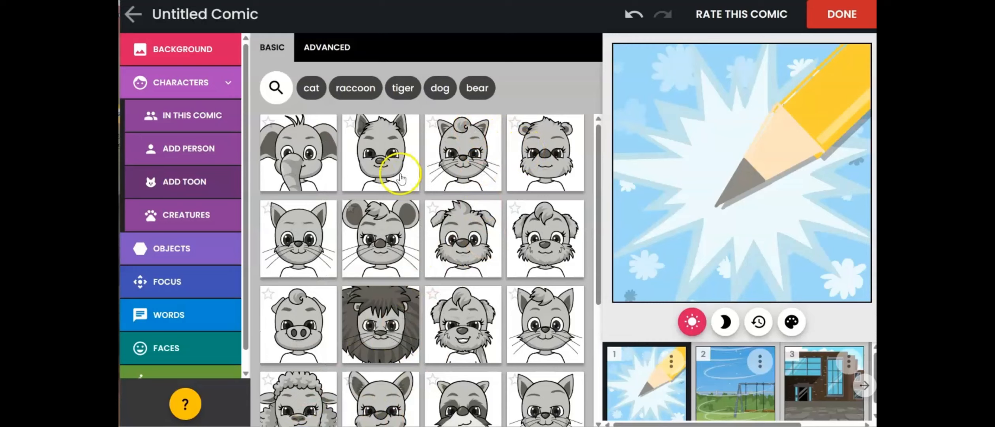
{"action": "left_click", "coordinate": [310, 164]}
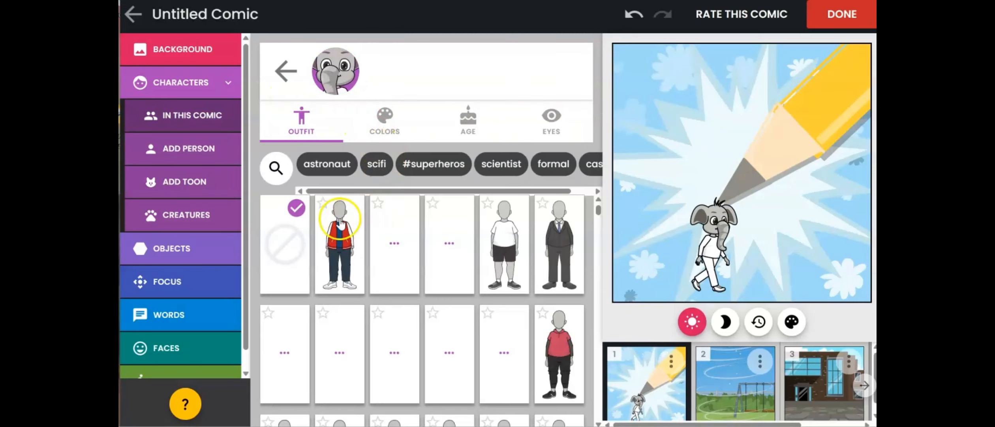
Dress the elephant in the red striped T-shirt and blue jeans outfit
{"action": "scroll", "coordinate": [345, 229], "scroll_direction": "down", "scroll_amount": 2}
{"action": "scroll", "coordinate": [397, 318], "scroll_direction": "up", "scroll_amount": 1}
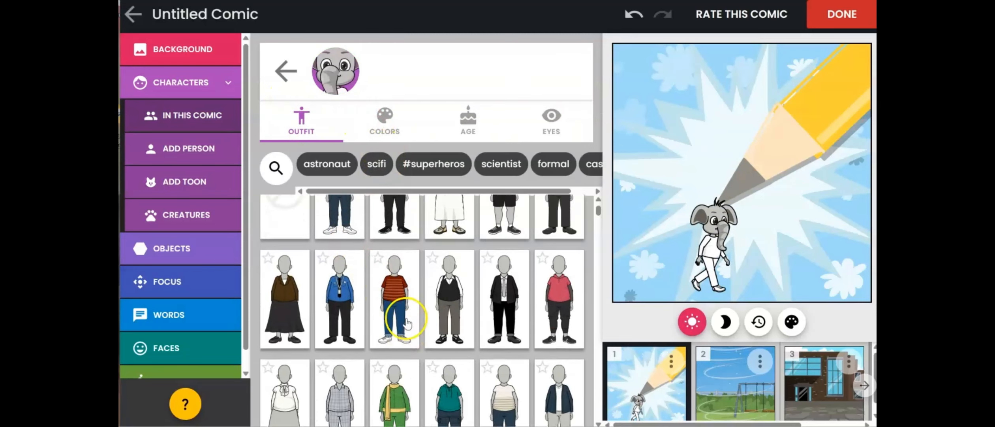
{"action": "left_click", "coordinate": [405, 322]}
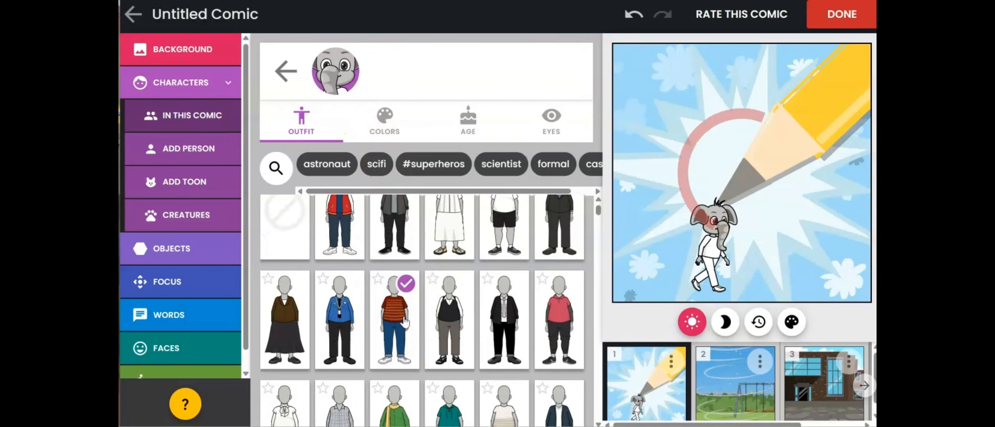
Try pink on the elephant and set its color to blue
{"action": "left_click", "coordinate": [377, 133]}
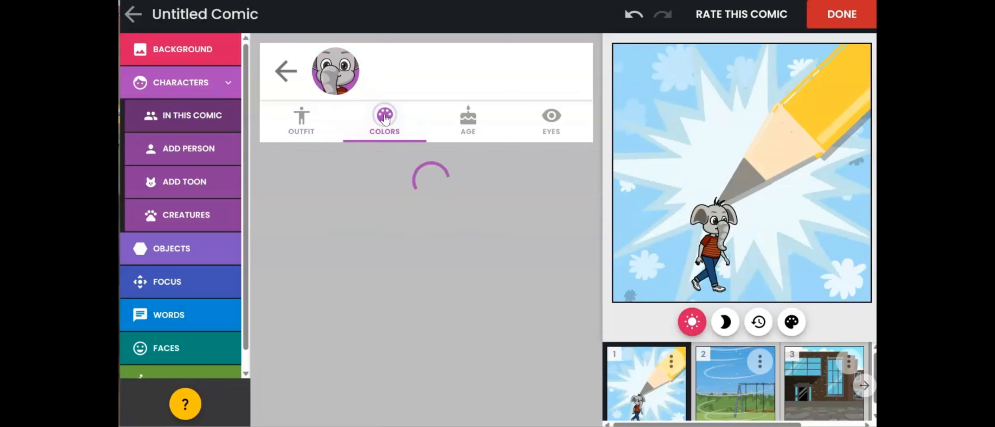
{"action": "left_click", "coordinate": [474, 212]}
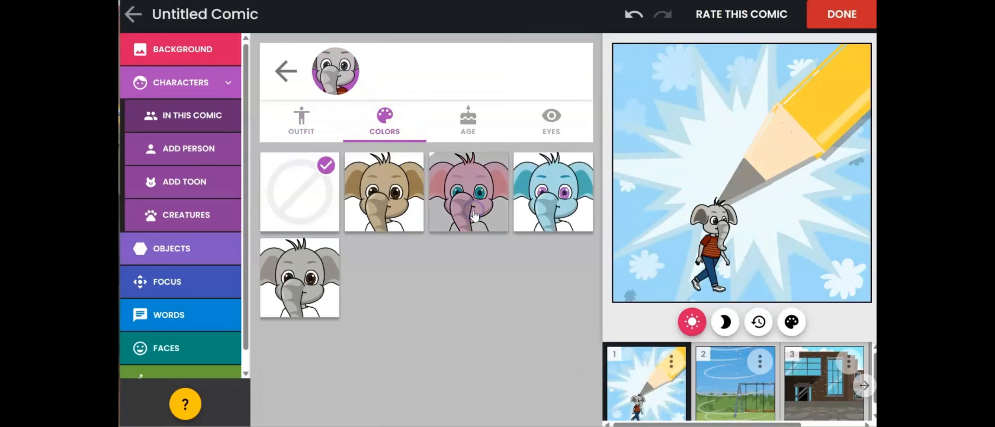
{"action": "left_click", "coordinate": [562, 205]}
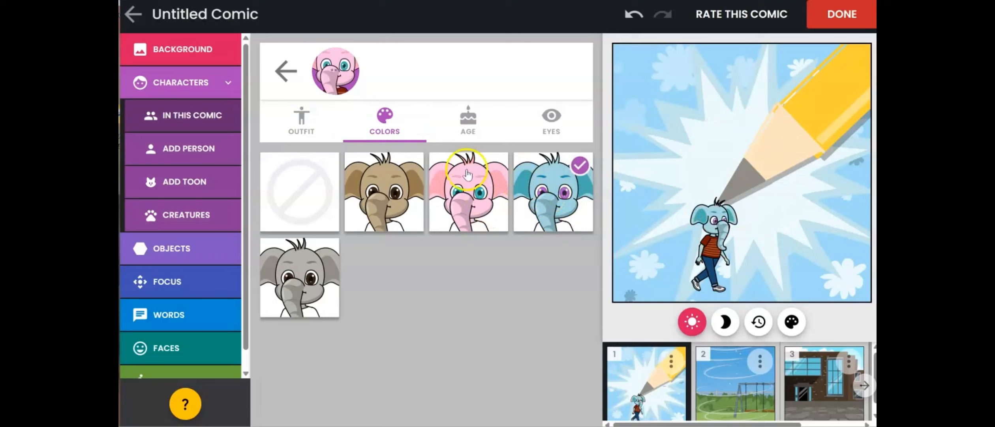
Try the adult age on the elephant, set its age to 5, and give it the eyes with eyelashes
{"action": "left_click", "coordinate": [469, 127]}
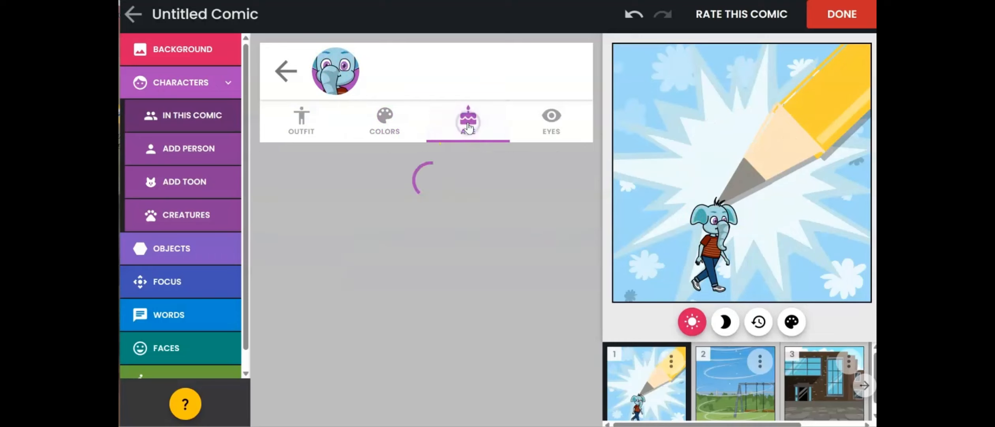
{"action": "left_click", "coordinate": [326, 297]}
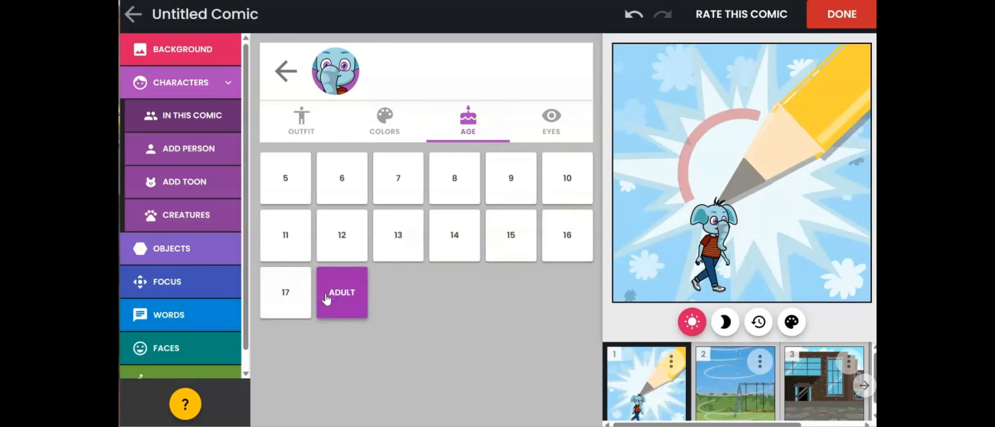
{"action": "left_click", "coordinate": [278, 181]}
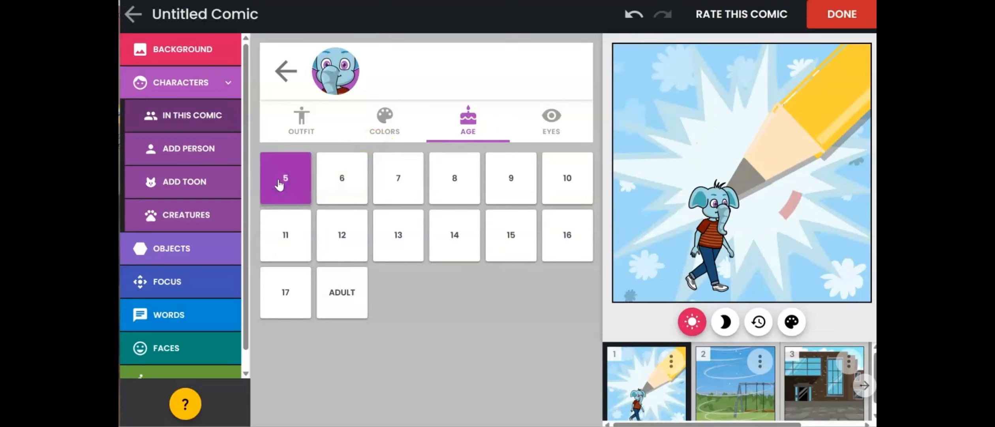
{"action": "left_click", "coordinate": [550, 126]}
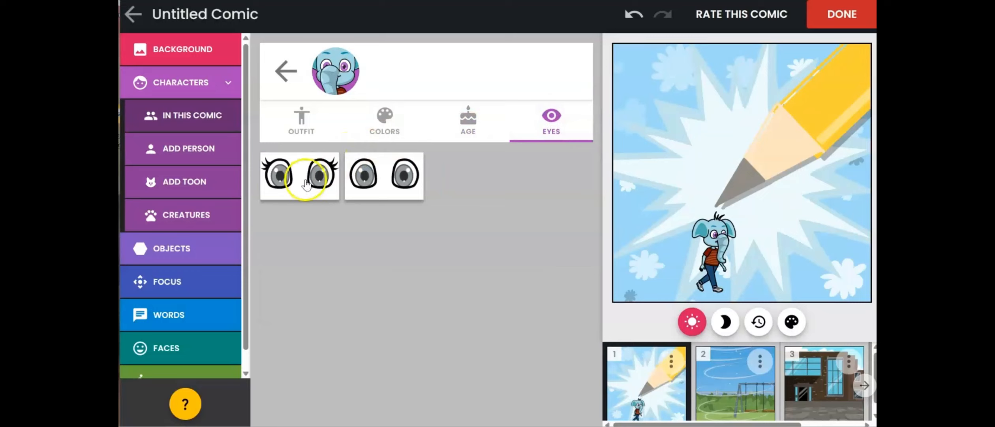
{"action": "left_click", "coordinate": [307, 184]}
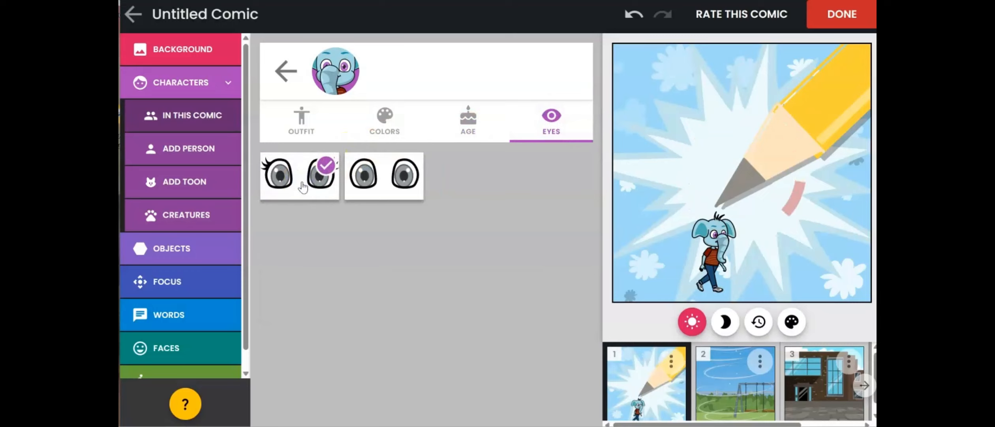
Add a person to panel 1, choosing the balding older man in the tan jacket and dark blue trousers
{"action": "left_click", "coordinate": [209, 148]}
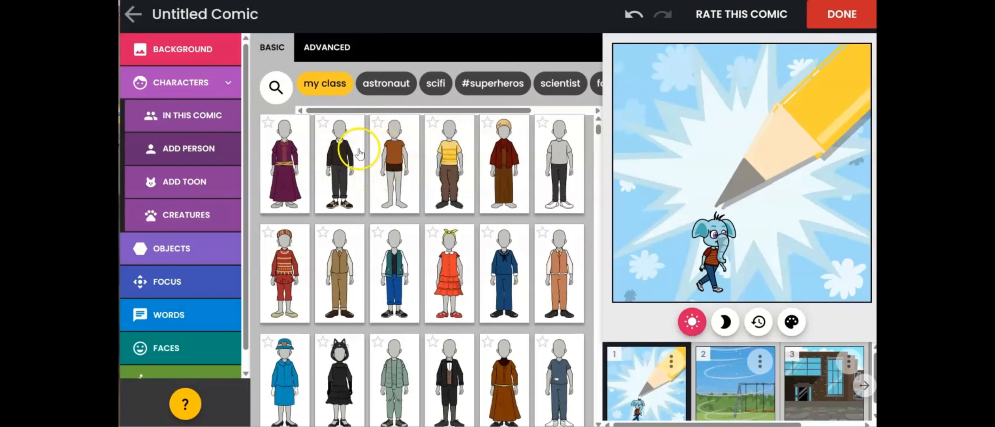
{"action": "left_click", "coordinate": [341, 158]}
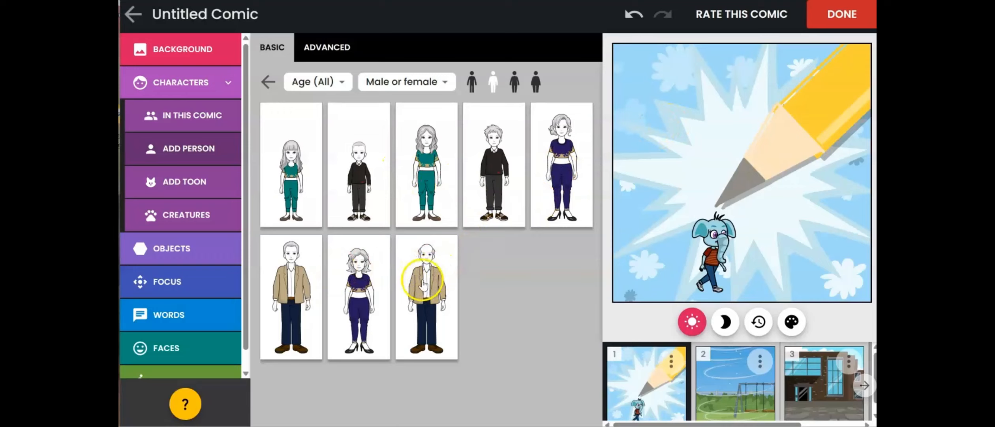
{"action": "left_click", "coordinate": [423, 282]}
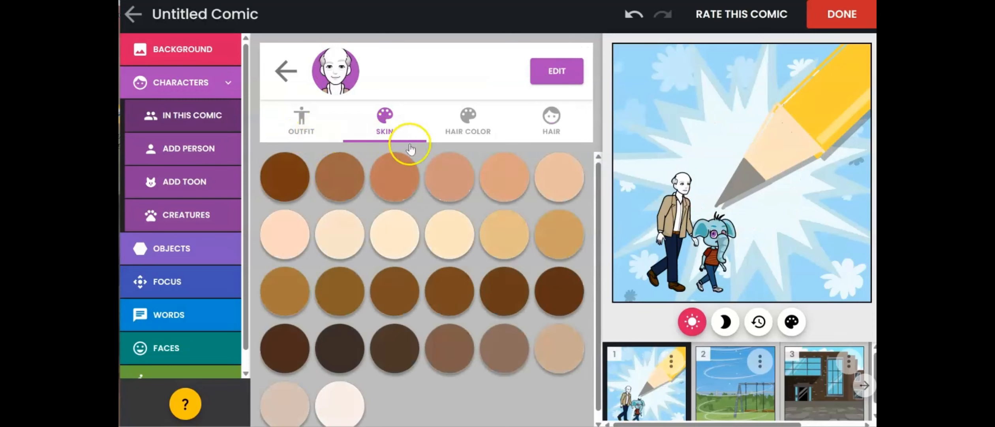
Give the older man dark brown skin and the short, full hairstyle with volume at the sides
{"action": "left_click", "coordinate": [507, 285]}
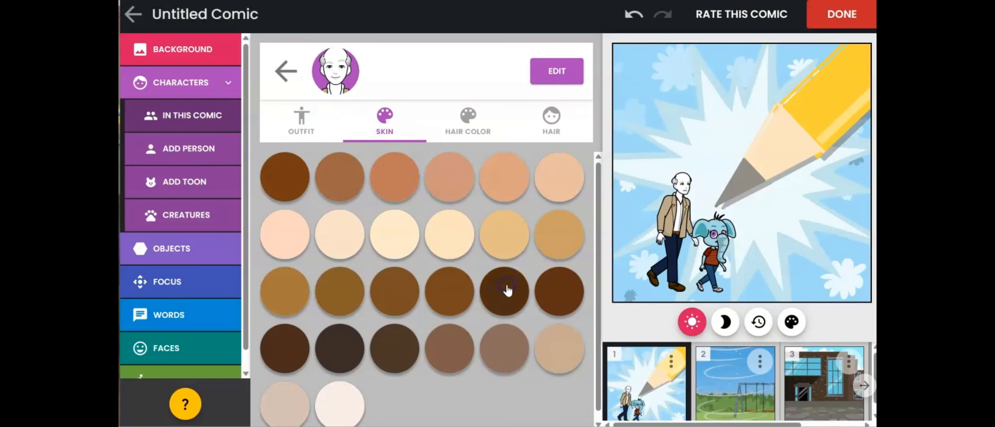
{"action": "left_click", "coordinate": [448, 242]}
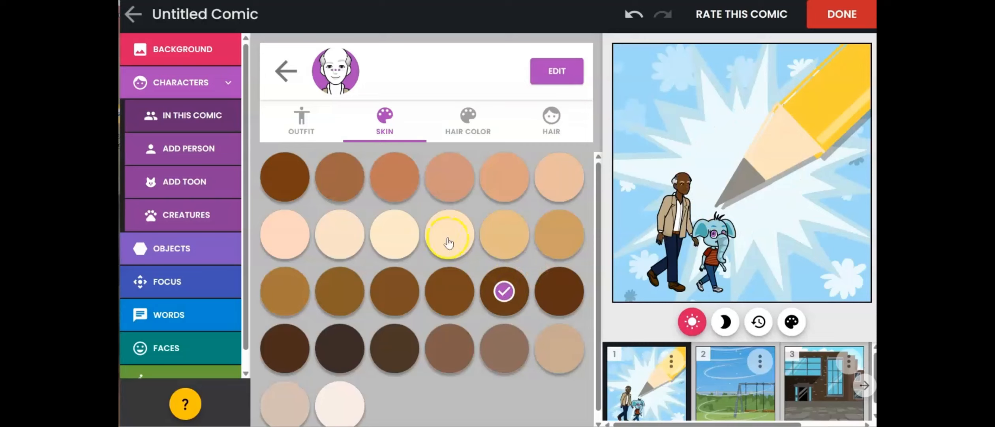
{"action": "left_click", "coordinate": [453, 128]}
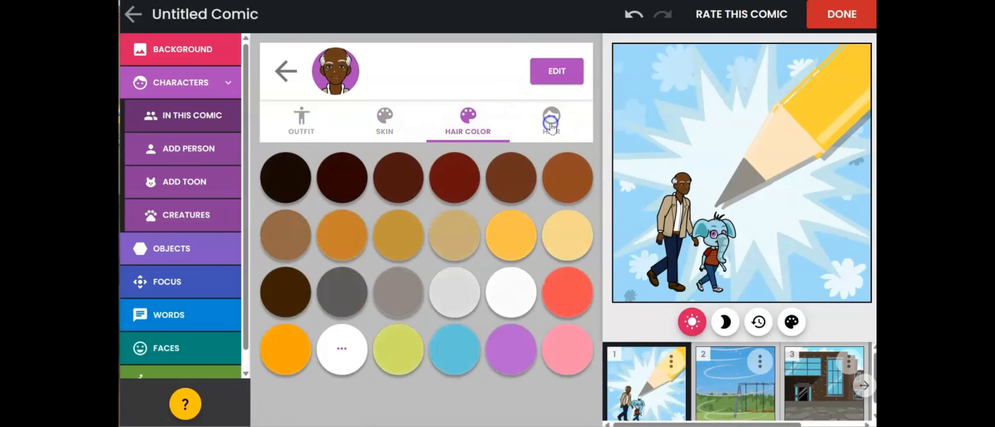
{"action": "left_click", "coordinate": [551, 120]}
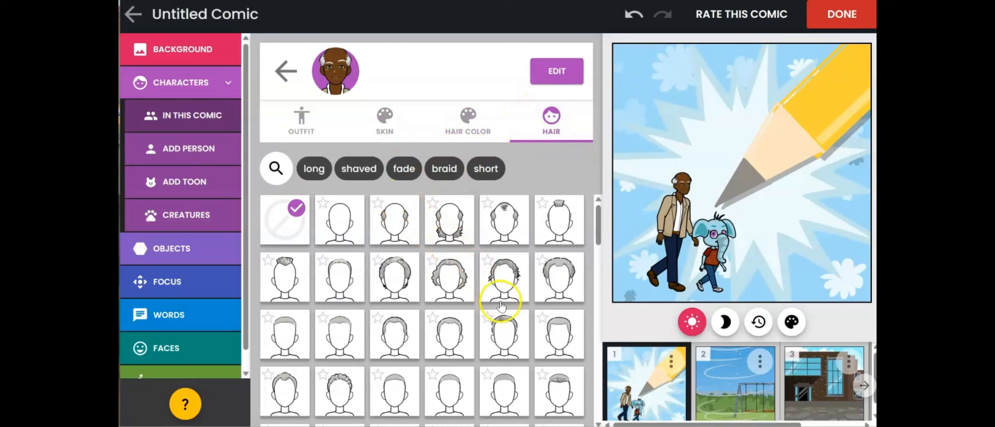
{"action": "left_click", "coordinate": [550, 284]}
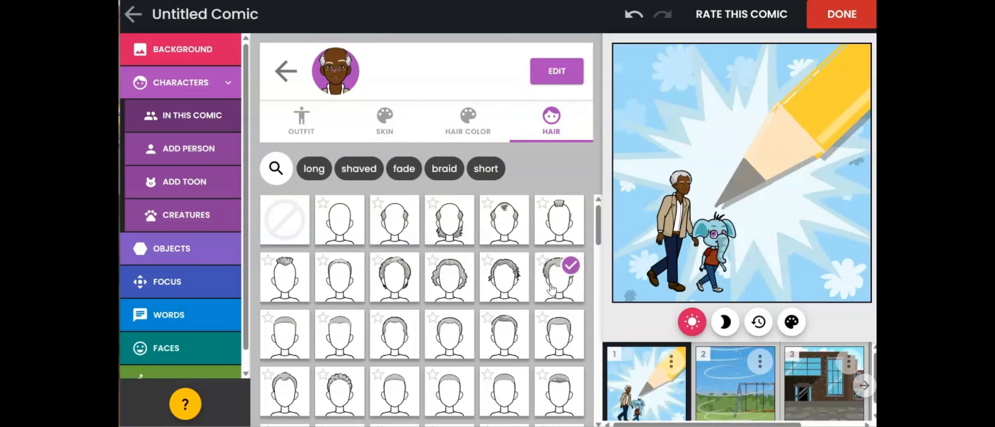
Browse the creatures and filter them by the tiger and cat tags
{"action": "left_click", "coordinate": [194, 217]}
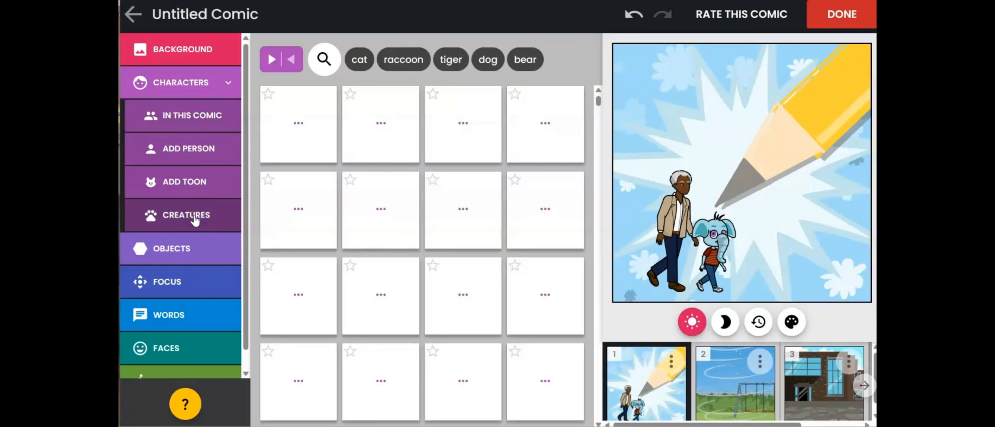
{"action": "scroll", "coordinate": [433, 223], "scroll_direction": "down", "scroll_amount": 5}
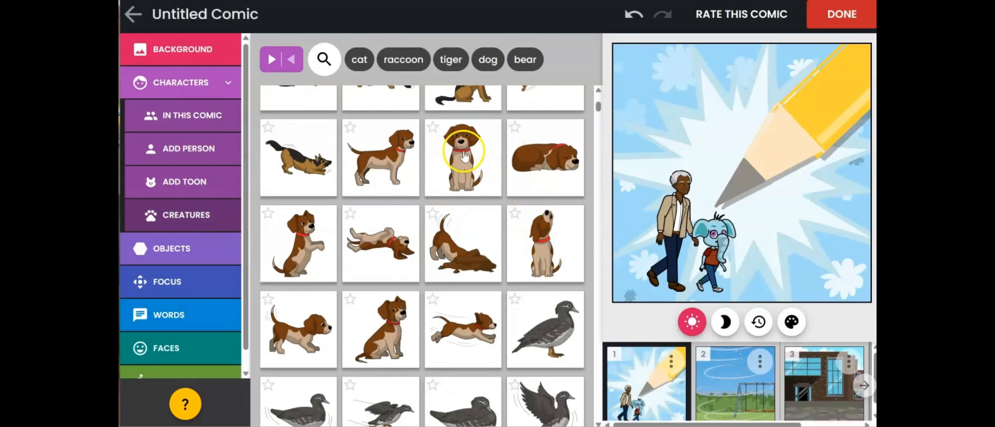
{"action": "left_click", "coordinate": [450, 59]}
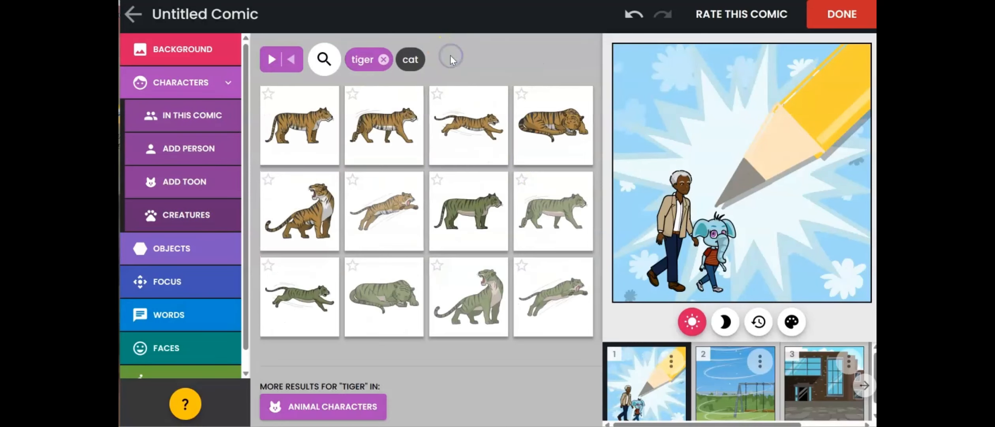
{"action": "left_click", "coordinate": [413, 59]}
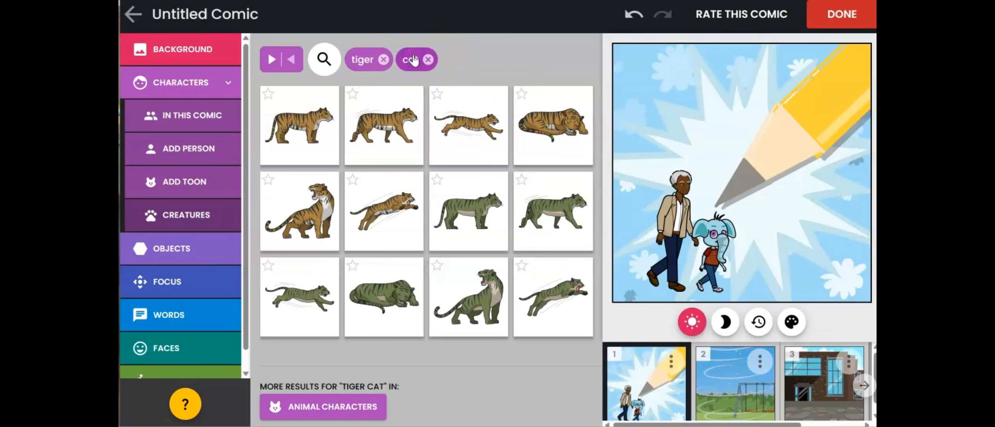
Add the beach ball prop to panel 1 and replace it with the teal shopping cart
{"action": "left_click", "coordinate": [183, 248]}
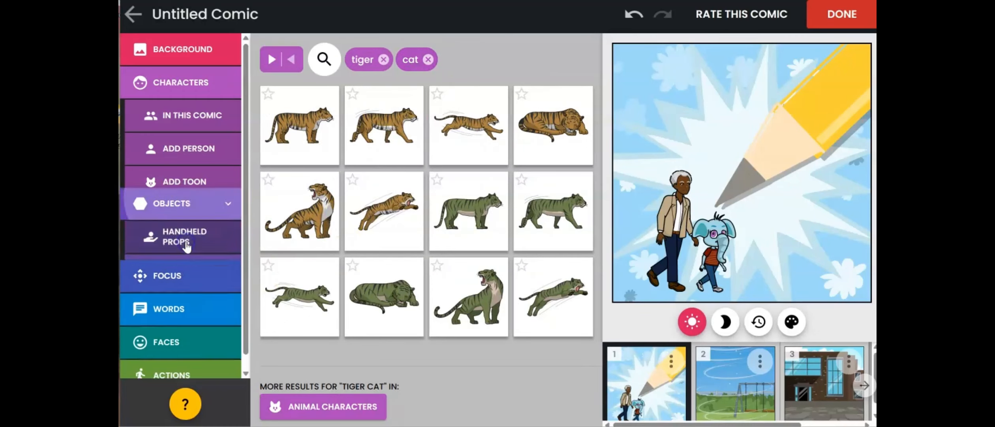
{"action": "left_click", "coordinate": [211, 144]}
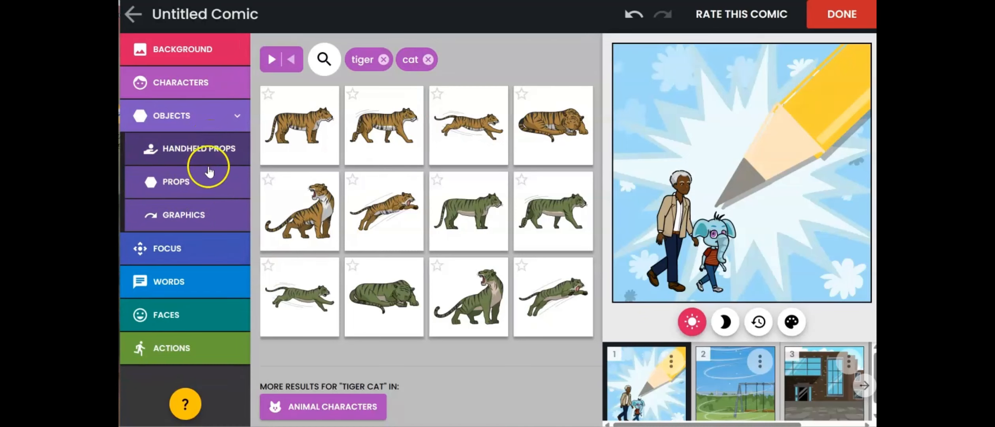
{"action": "left_click", "coordinate": [205, 184]}
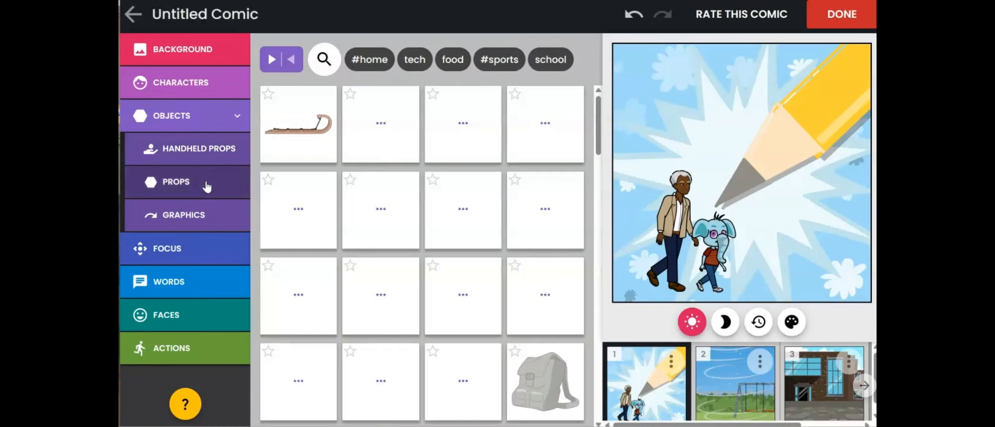
{"action": "left_click", "coordinate": [378, 209]}
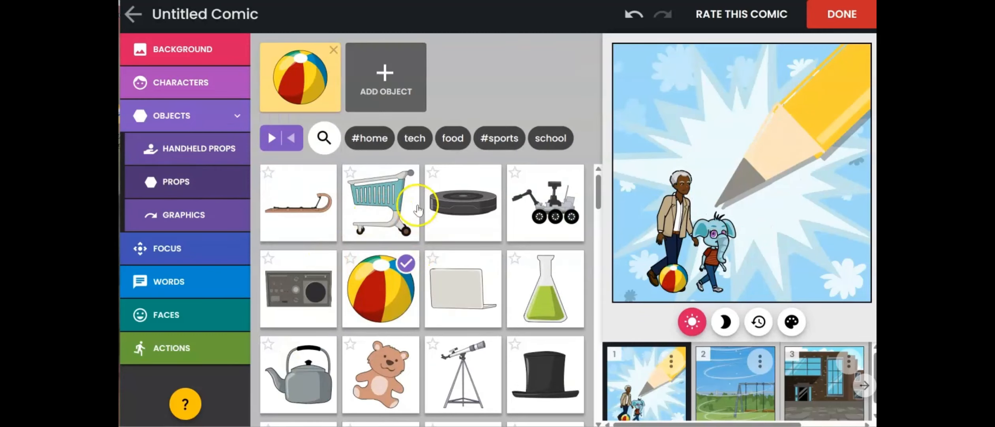
{"action": "left_click", "coordinate": [381, 200]}
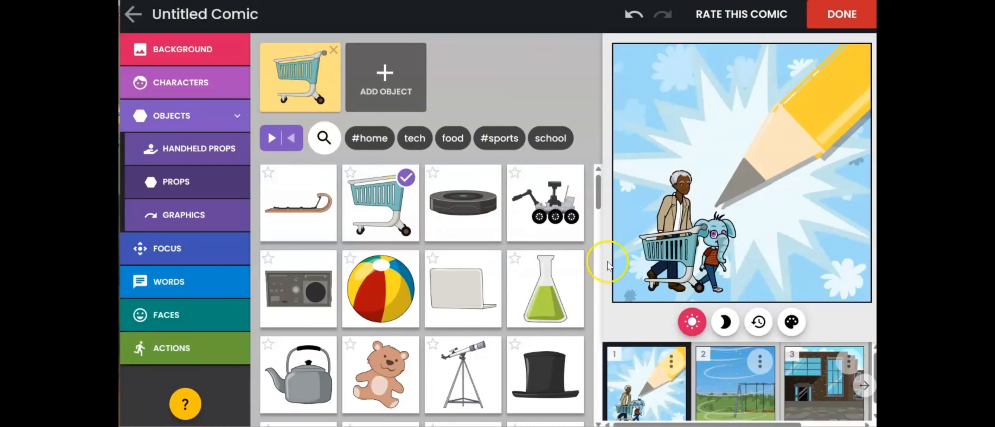
Rearrange panel 1 so the elephant stands between the shopping cart and the older man
{"action": "left_click_drag", "start_coordinate": [678, 247], "coordinate": [787, 247]}
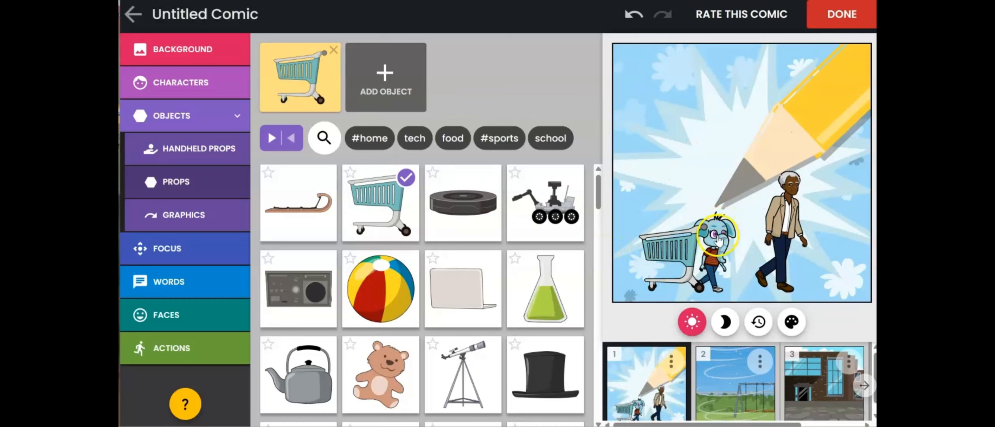
{"action": "left_click_drag", "start_coordinate": [726, 219], "coordinate": [728, 194]}
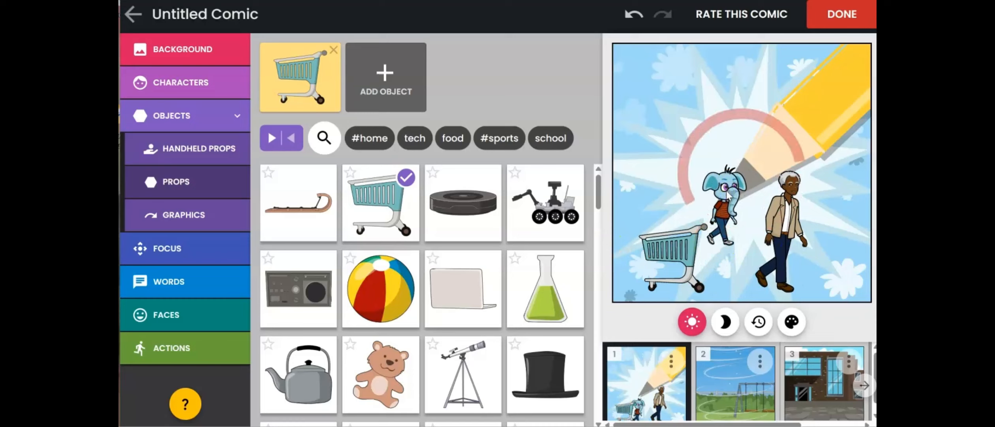
{"action": "left_click_drag", "start_coordinate": [728, 193], "coordinate": [838, 239]}
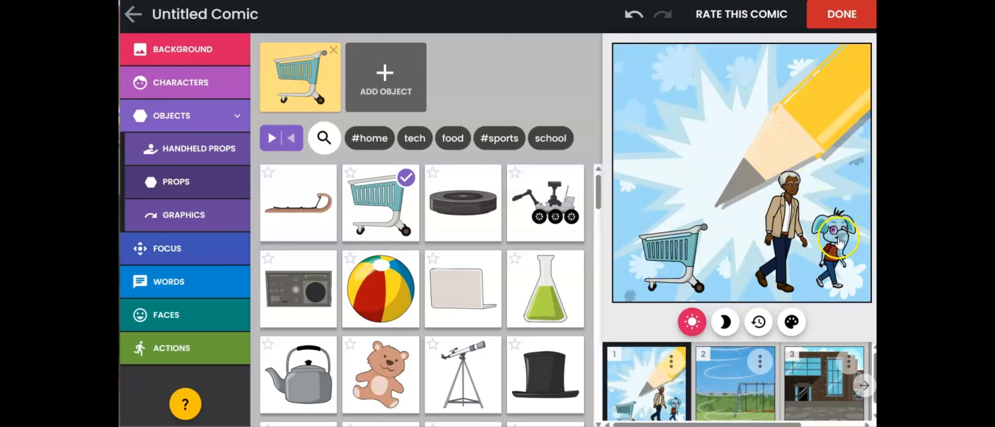
{"action": "left_click_drag", "start_coordinate": [828, 239], "coordinate": [736, 242]}
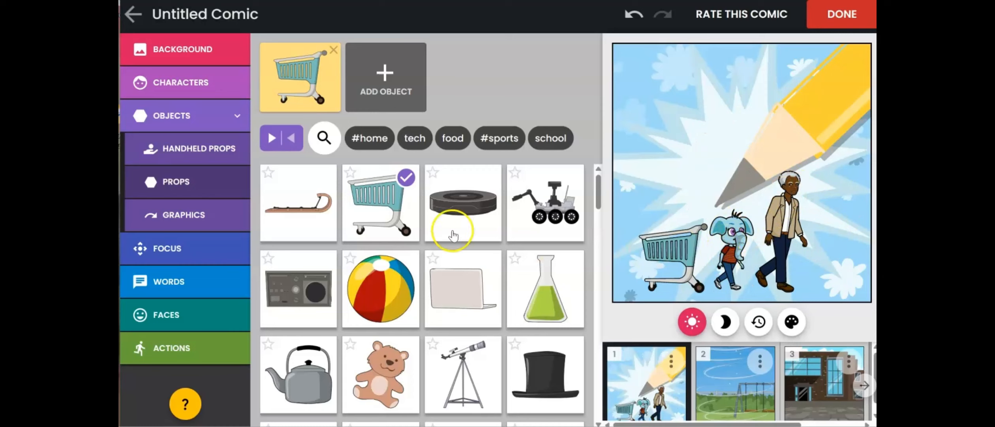
View the graphics, then try the upward gaze on the elephant and set its eyes to look sideways
{"action": "left_click", "coordinate": [221, 214]}
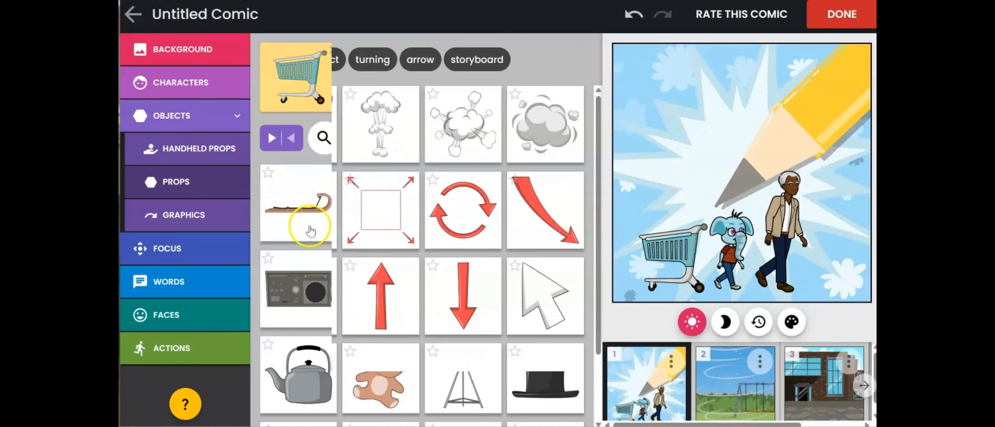
{"action": "left_click", "coordinate": [196, 324]}
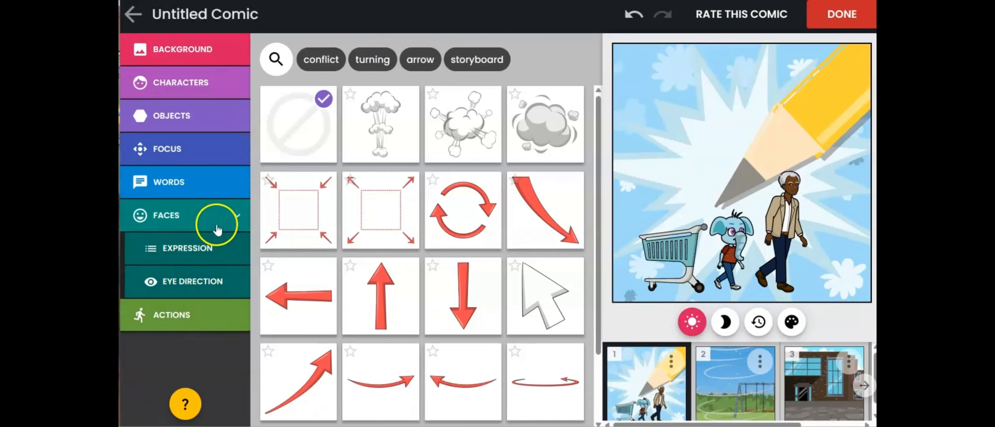
{"action": "left_click", "coordinate": [201, 281]}
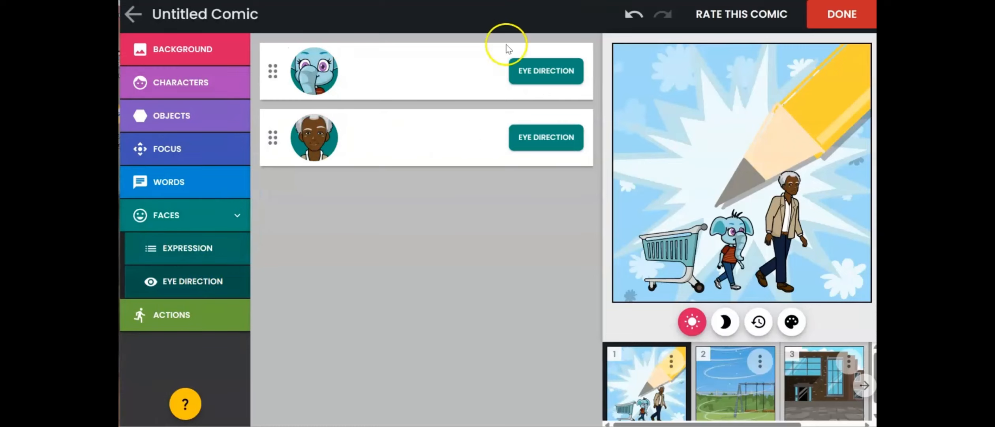
{"action": "left_click", "coordinate": [539, 70]}
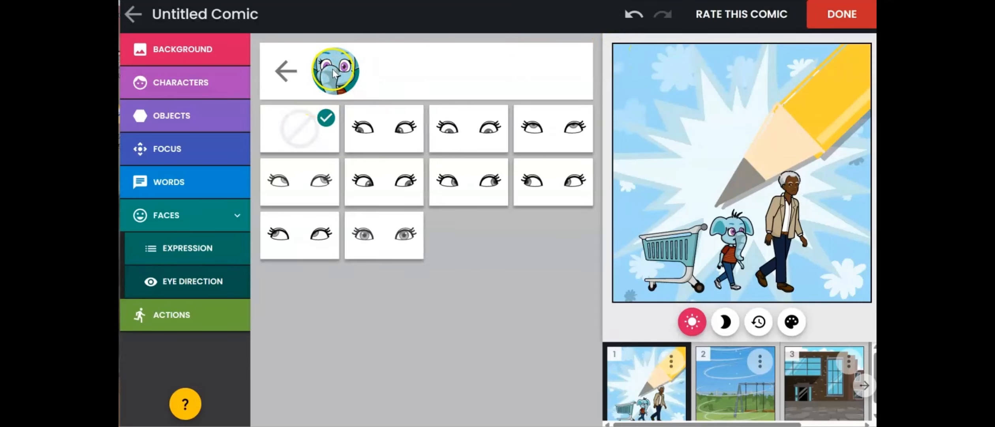
{"action": "left_click", "coordinate": [535, 136]}
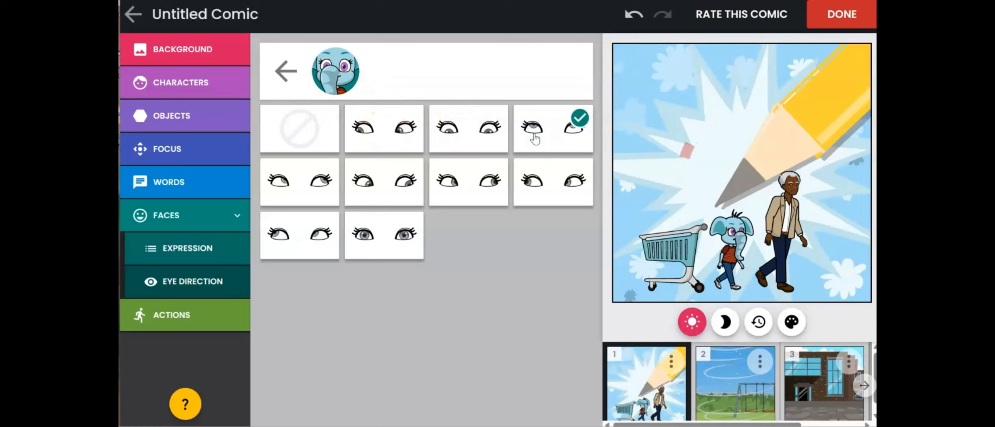
{"action": "left_click", "coordinate": [563, 182]}
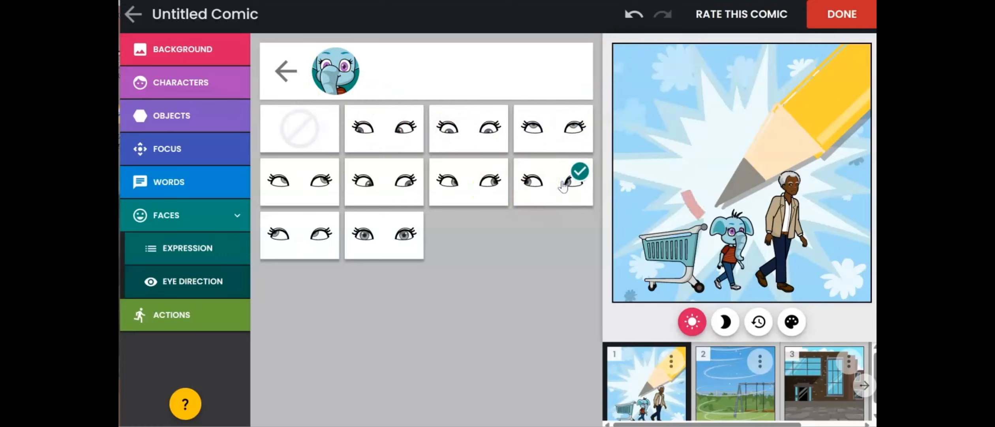
Try the open-mouthed smile, the small open-mouth face and the sad face with tears on the older man
{"action": "left_click", "coordinate": [196, 259]}
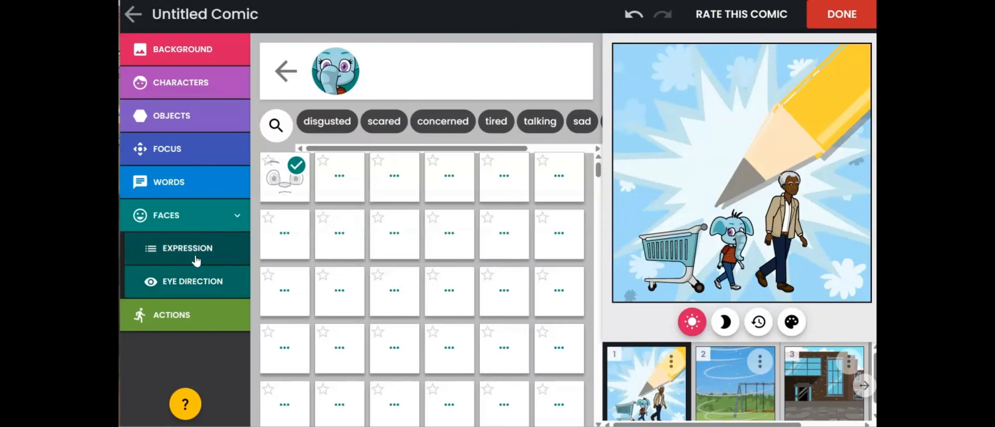
{"action": "left_click", "coordinate": [287, 70]}
{"action": "left_click", "coordinate": [523, 142]}
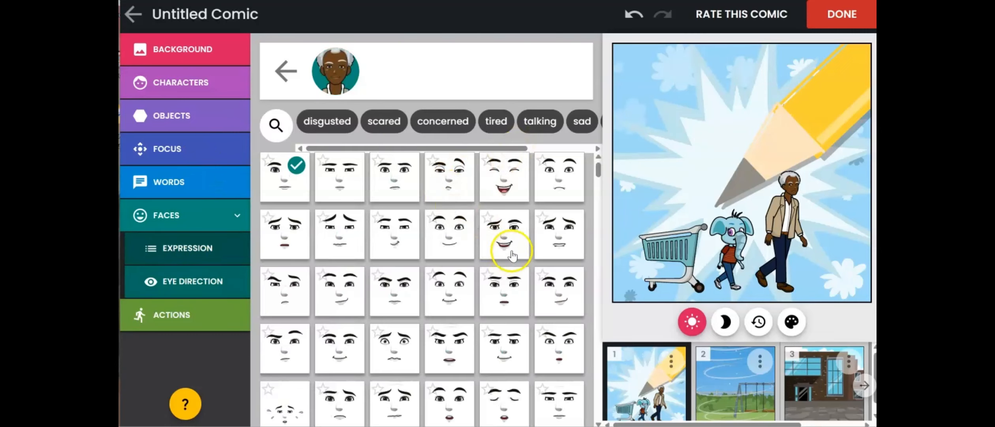
{"action": "left_click", "coordinate": [512, 256]}
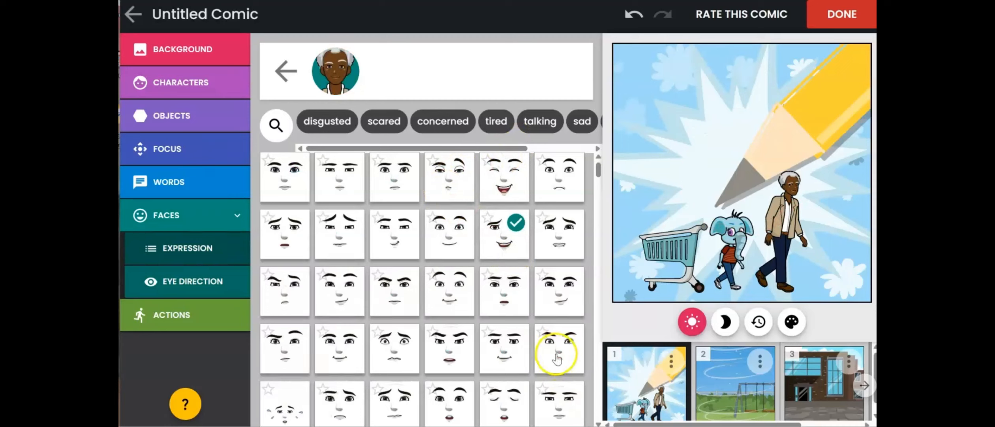
{"action": "left_click", "coordinate": [556, 355]}
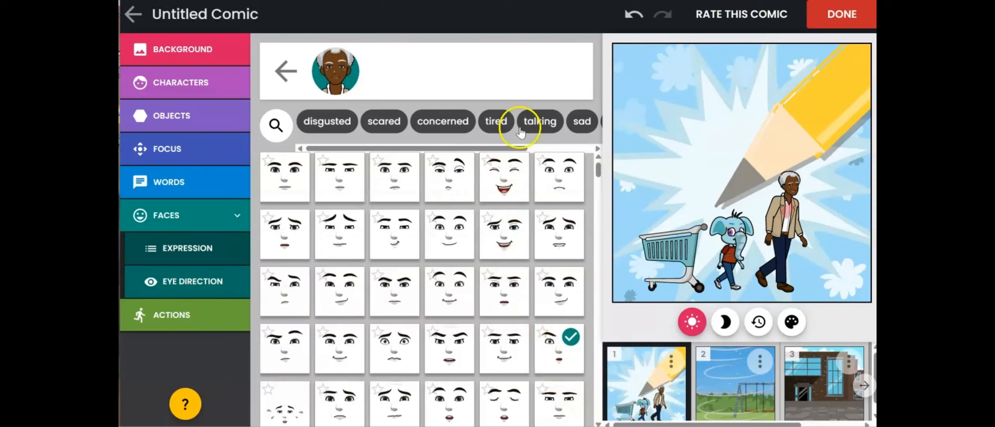
{"action": "left_click", "coordinate": [580, 130]}
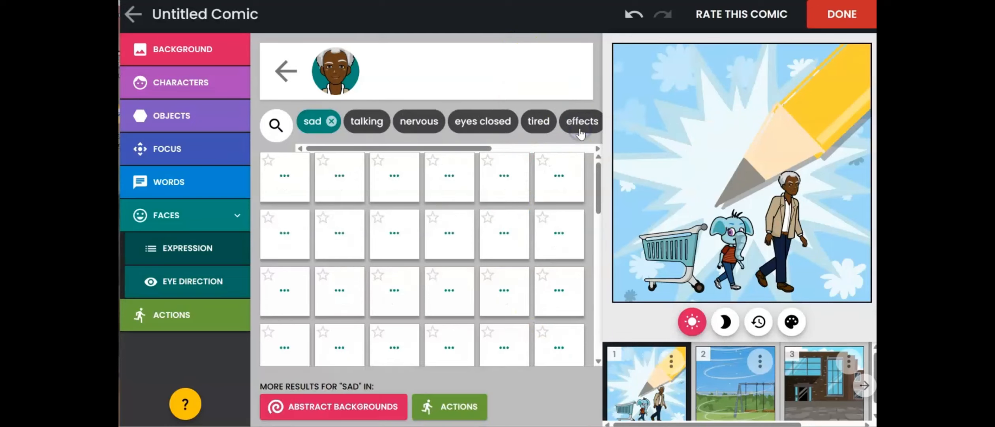
{"action": "left_click", "coordinate": [406, 181]}
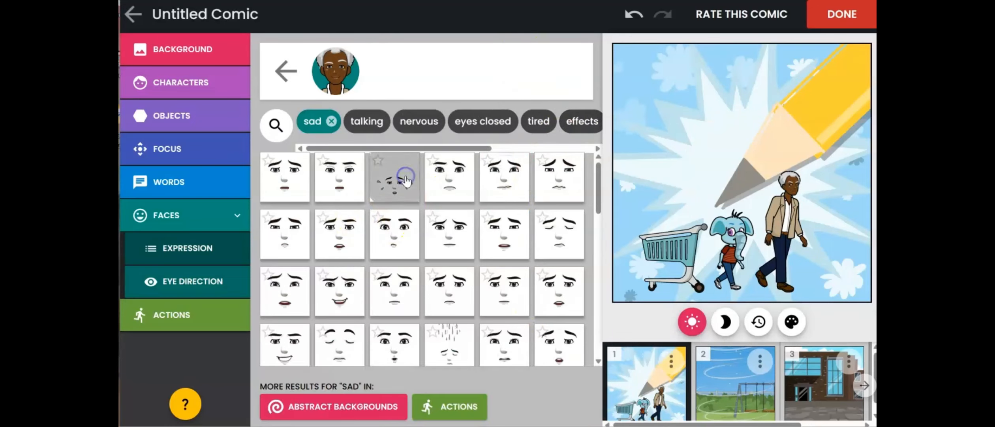
Search the older man's expressions for excited and give him the laughing face with closed eyes
{"action": "left_click", "coordinate": [282, 129]}
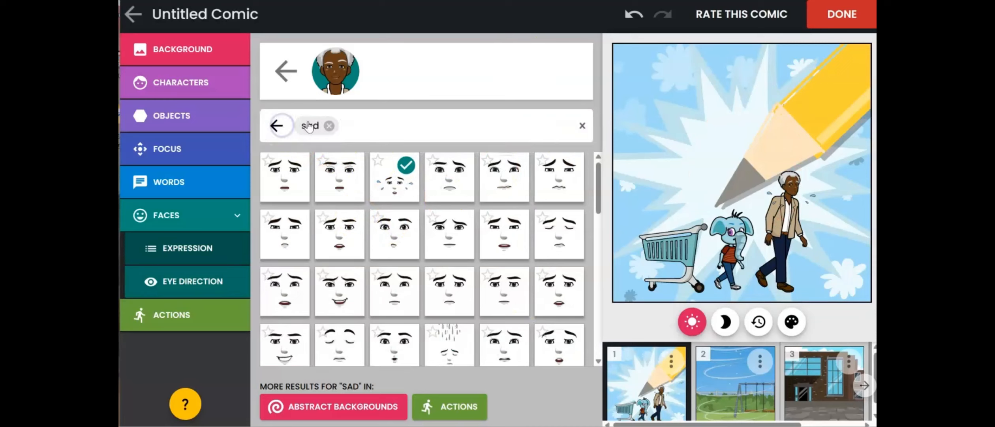
{"action": "left_click", "coordinate": [329, 125]}
{"action": "type", "text": "exc"}
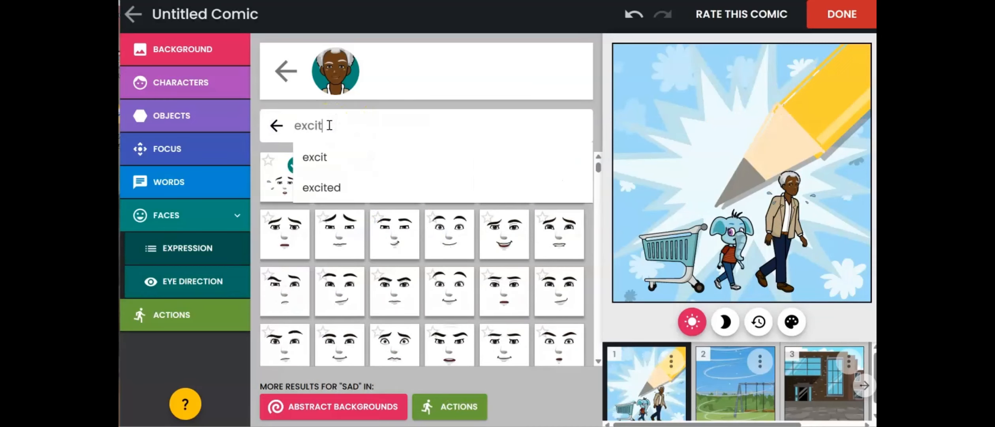
{"action": "type", "text": "it"}
{"action": "left_click", "coordinate": [321, 187]}
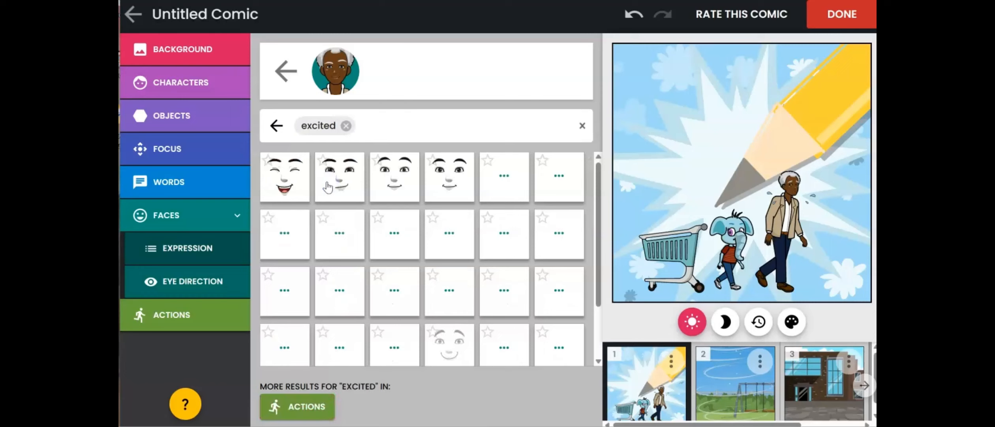
{"action": "left_click", "coordinate": [294, 184]}
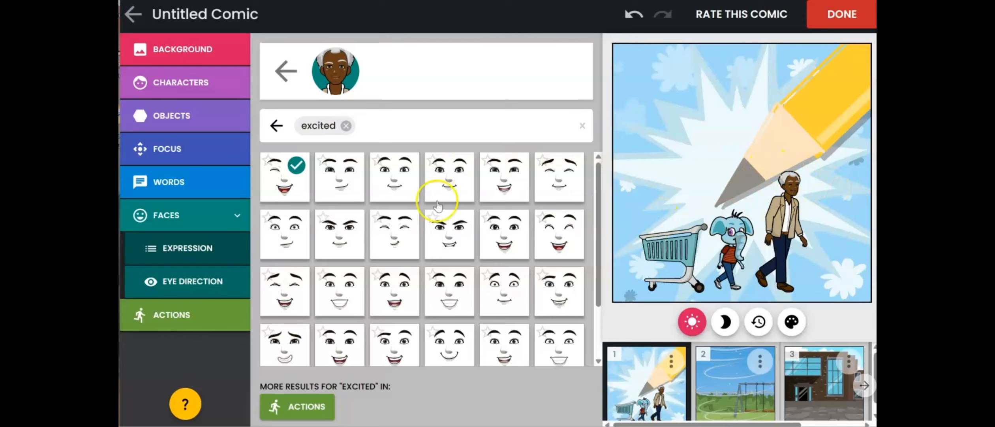
Try the pointing pose and the hand-on-head pose on the older man, and explore the running poses
{"action": "left_click", "coordinate": [173, 314]}
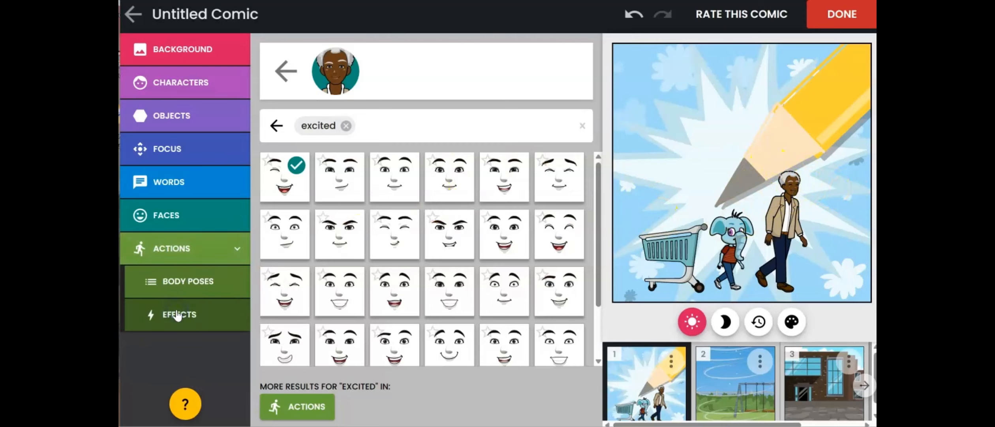
{"action": "left_click", "coordinate": [193, 289]}
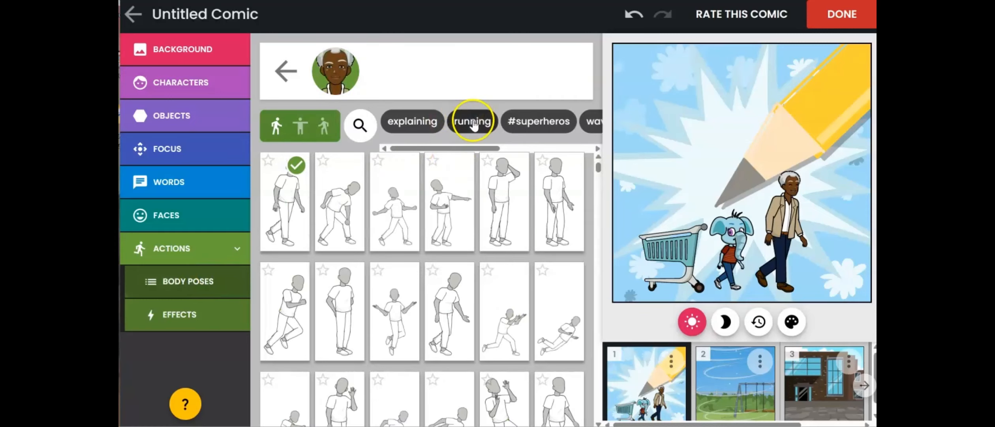
{"action": "left_click", "coordinate": [452, 206]}
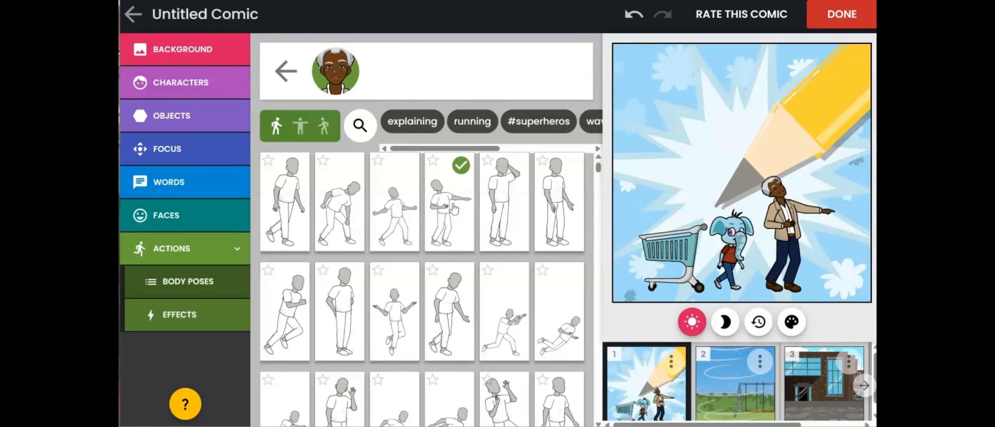
{"action": "left_click", "coordinate": [510, 194]}
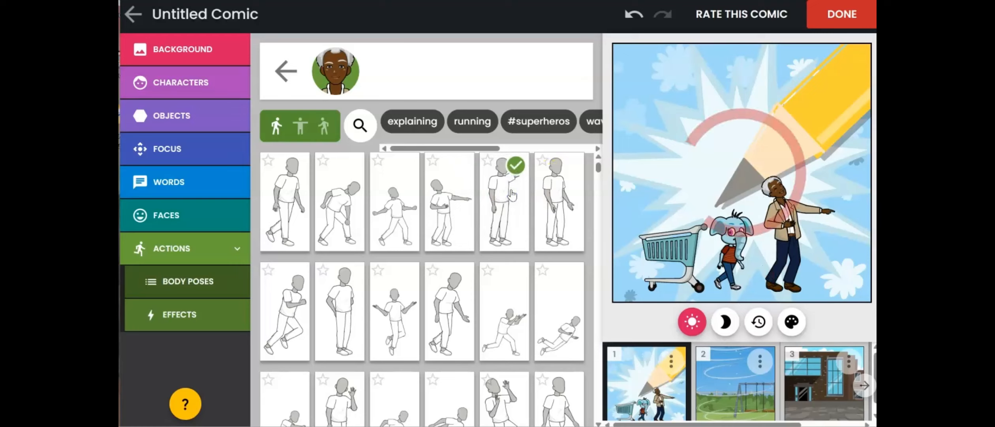
{"action": "left_click", "coordinate": [476, 120]}
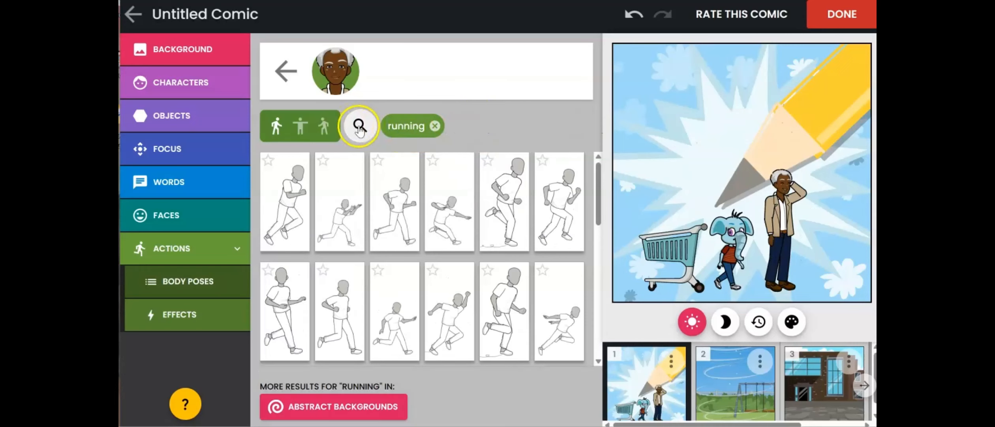
{"action": "left_click", "coordinate": [466, 345]}
Search the older man's body poses for sitting, seat him on the ground leaning back, and add the orange swirl effect
{"action": "left_click", "coordinate": [360, 126]}
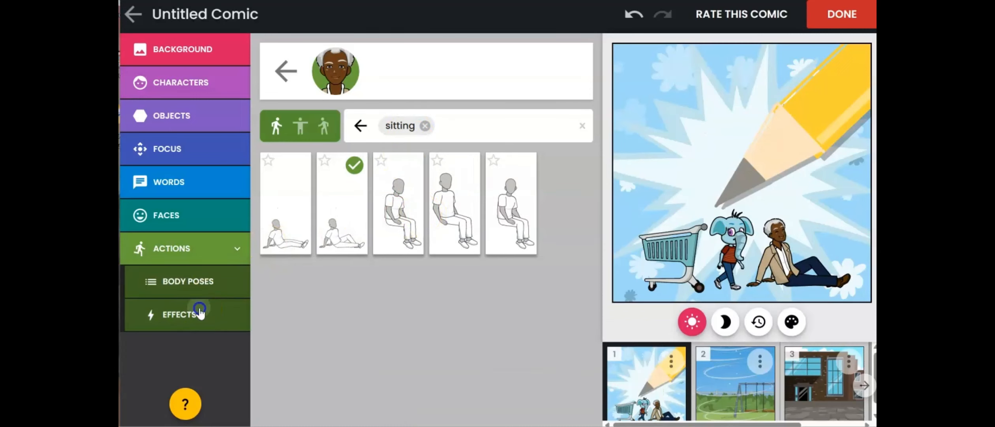
{"action": "left_click", "coordinate": [200, 312]}
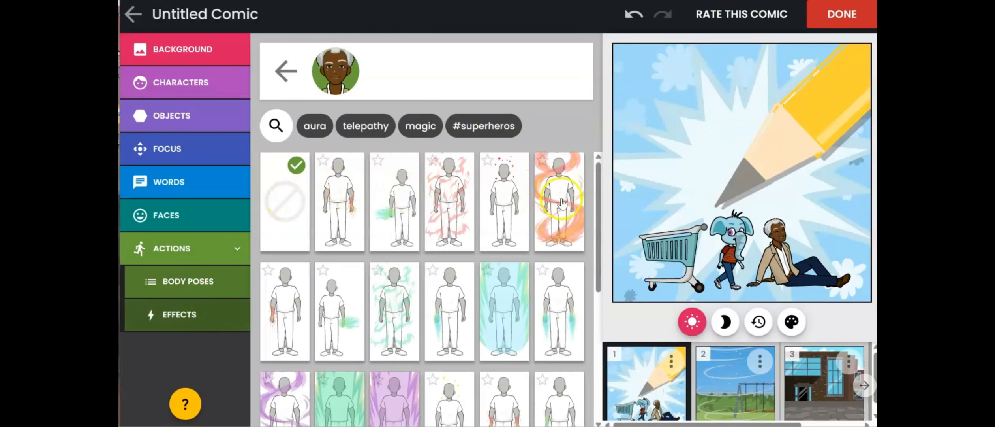
{"action": "left_click", "coordinate": [560, 204]}
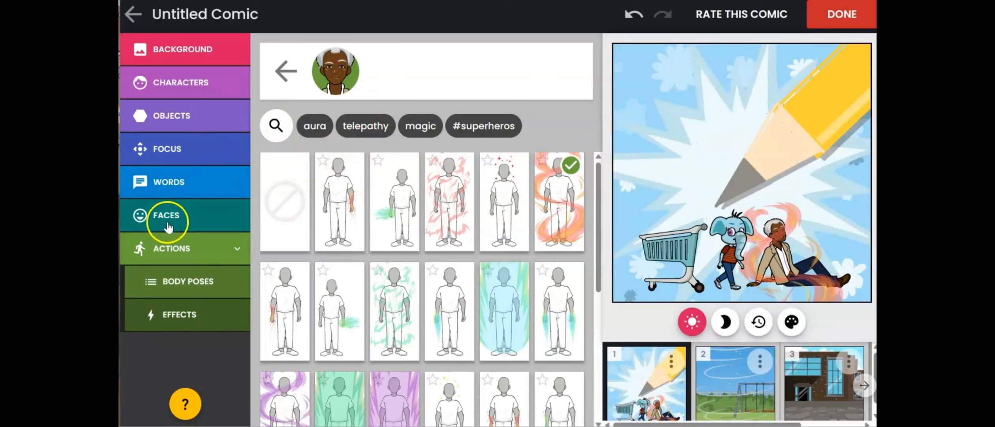
Give the older man a regular speech bubble in panel 1 that says "hey"
{"action": "left_click", "coordinate": [193, 195]}
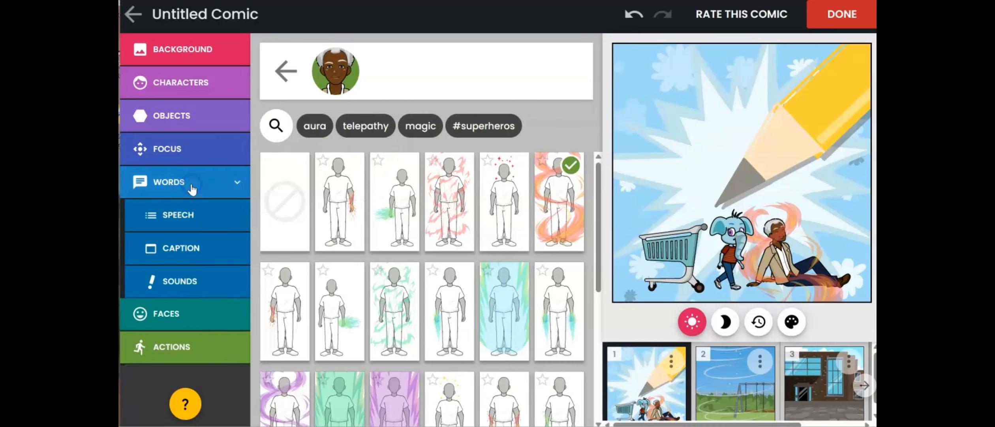
{"action": "left_click", "coordinate": [186, 216]}
{"action": "left_click", "coordinate": [299, 132]}
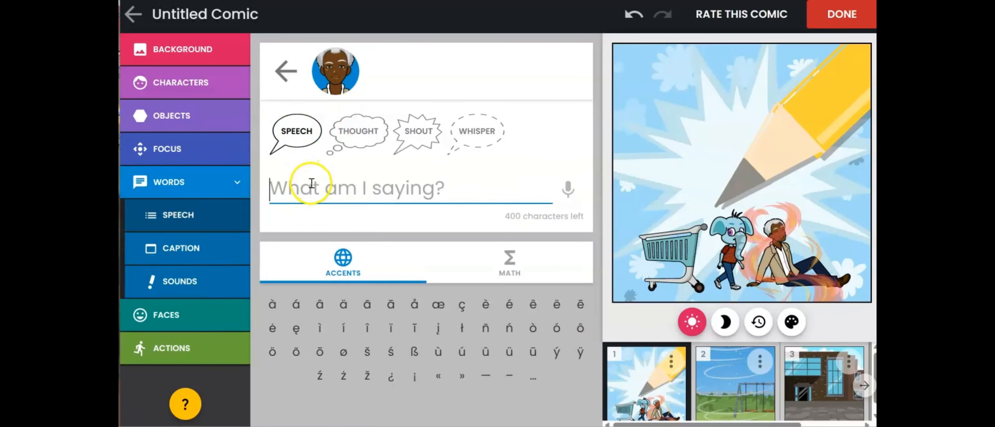
{"action": "type", "text": "hey"}
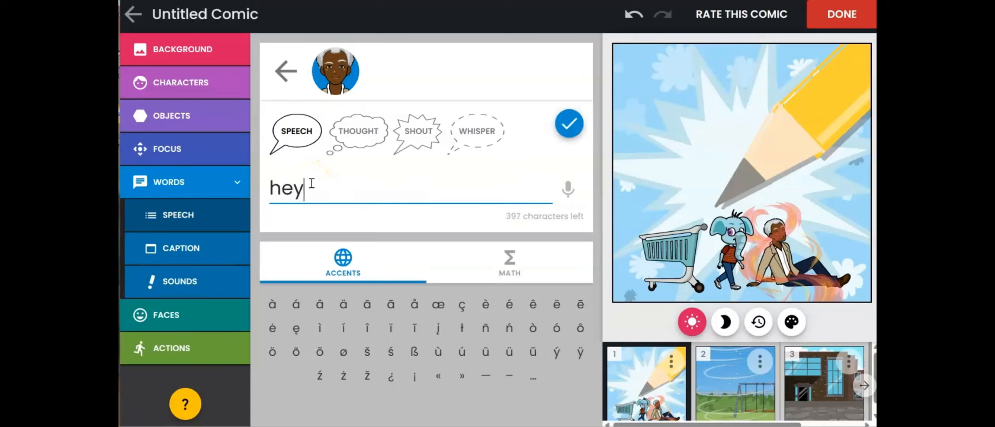
{"action": "left_click", "coordinate": [566, 123]}
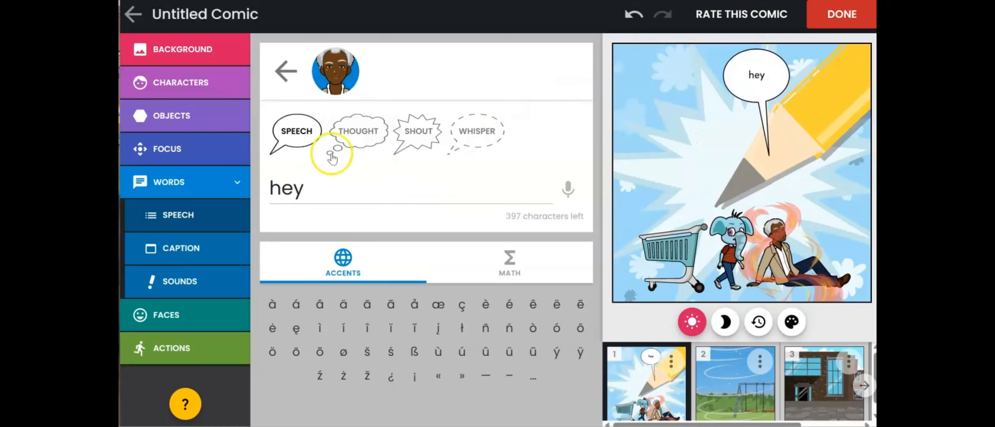
Add the caption "first day of school" and the WHOOOSH sound effect to panel 1
{"action": "left_click", "coordinate": [215, 260]}
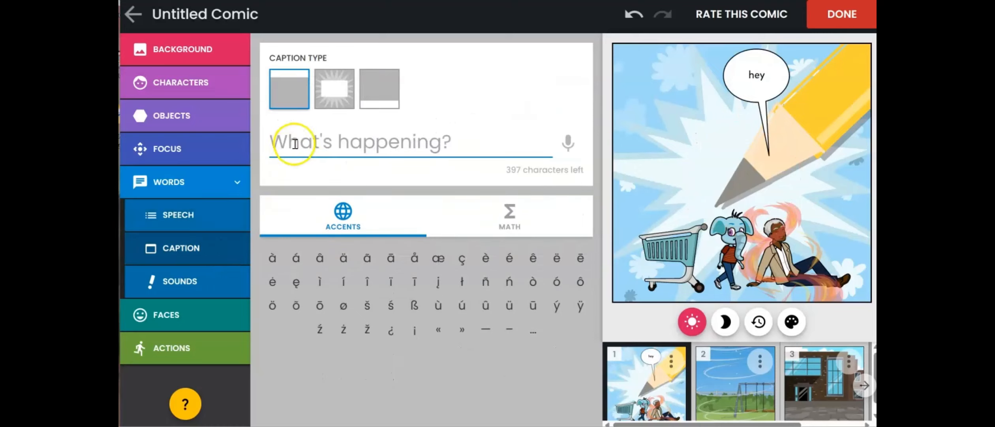
{"action": "left_click", "coordinate": [284, 88]}
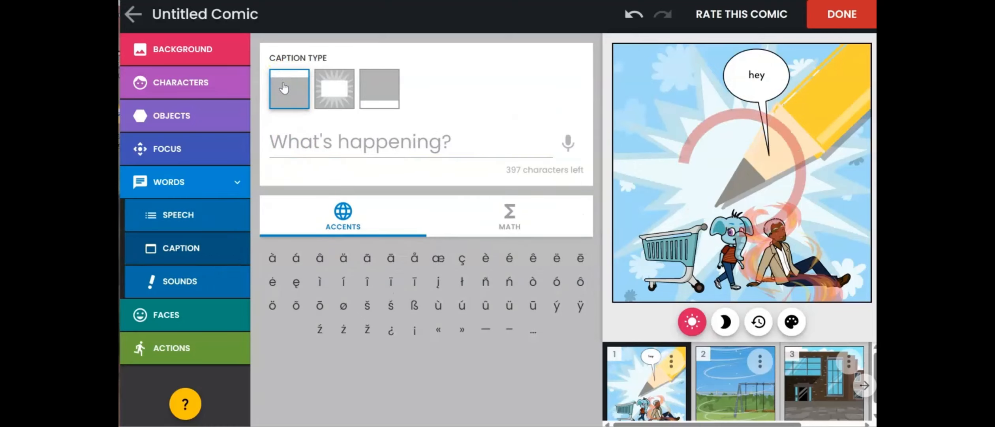
{"action": "left_click", "coordinate": [326, 135]}
{"action": "type", "text": "first day of school"}
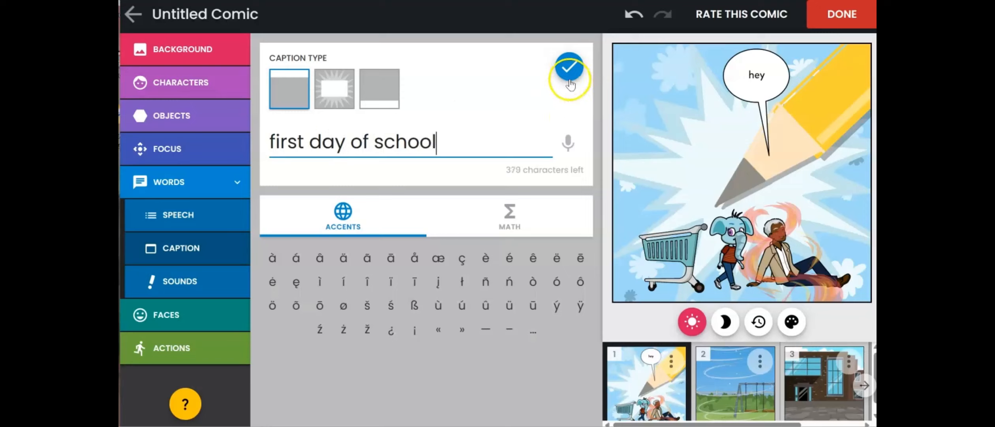
{"action": "left_click", "coordinate": [569, 67]}
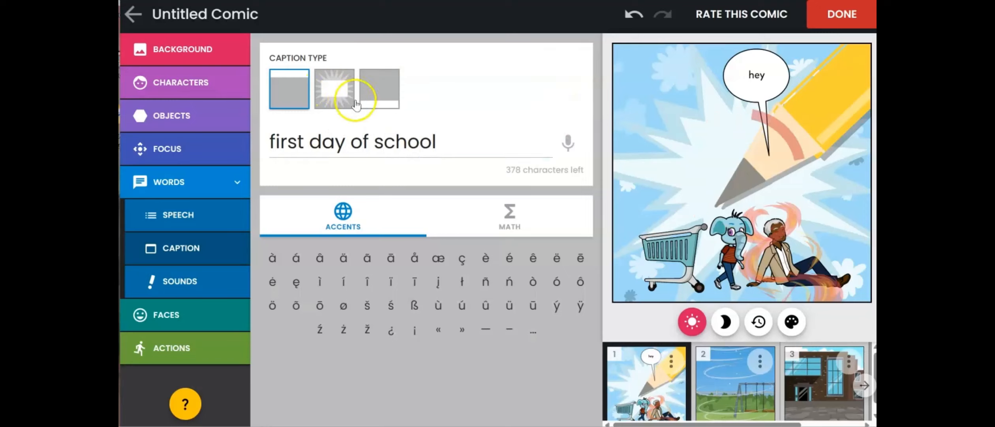
{"action": "left_click", "coordinate": [171, 279]}
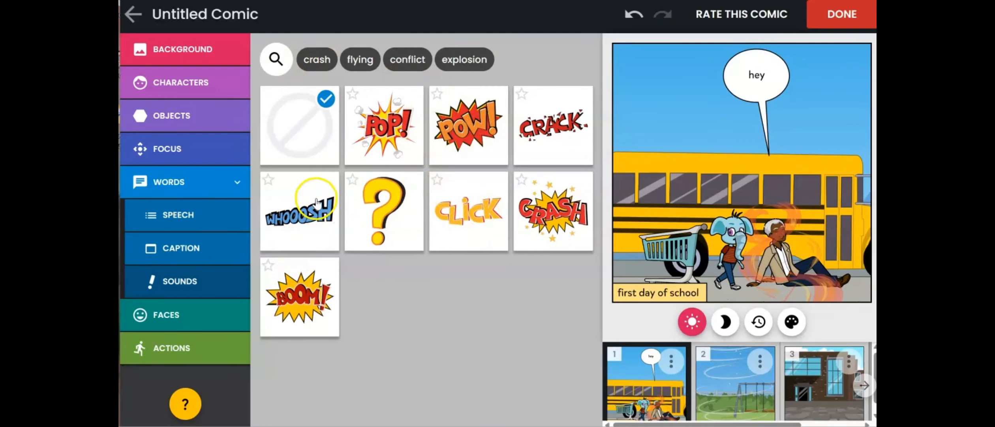
{"action": "left_click", "coordinate": [314, 209]}
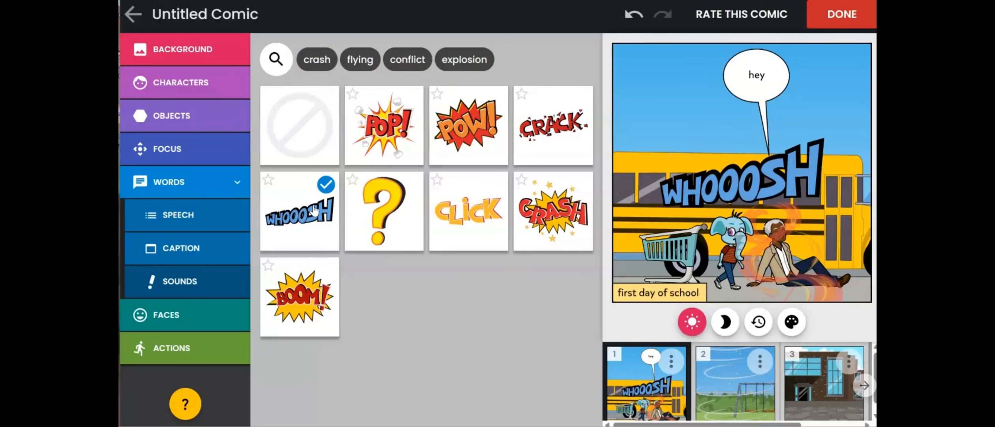
Complete the comic and title it "first day school bus"
{"action": "left_click", "coordinate": [838, 19]}
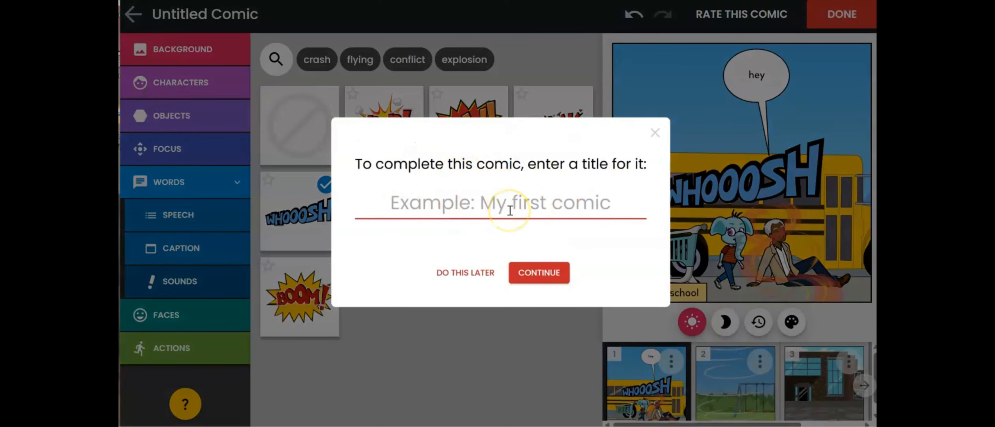
{"action": "type", "text": "first "}
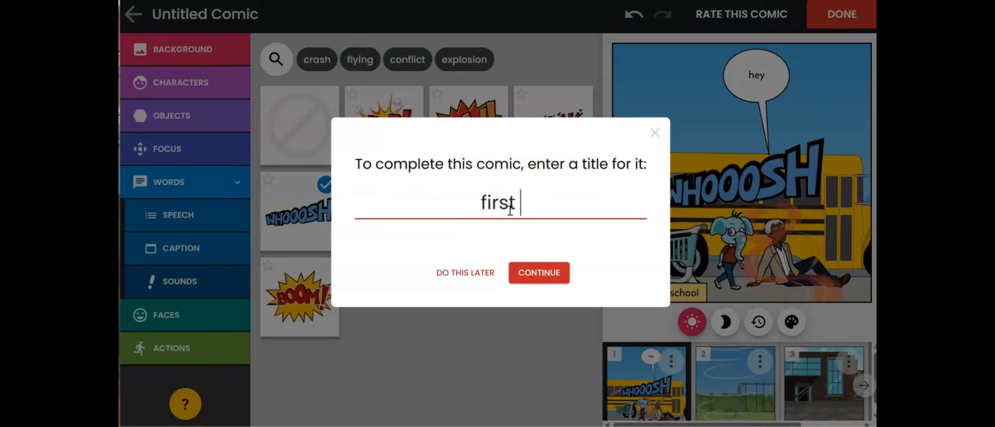
{"action": "type", "text": "day s"}
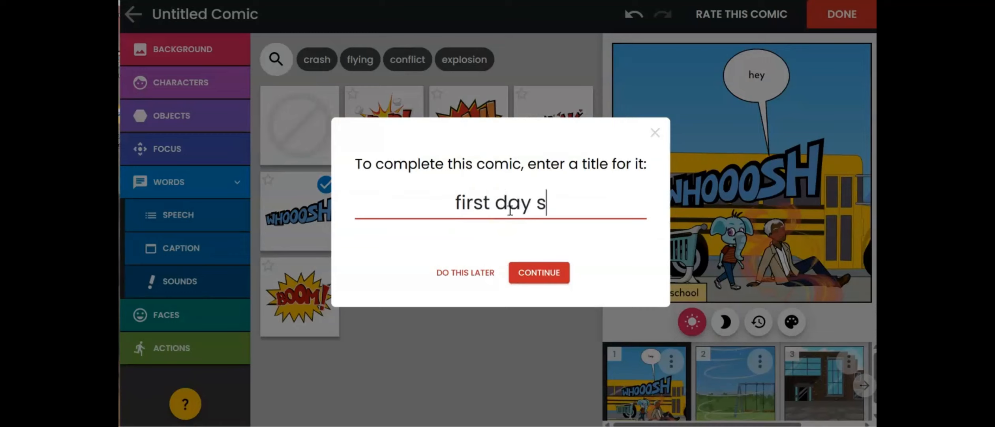
{"action": "type", "text": "chool bus"}
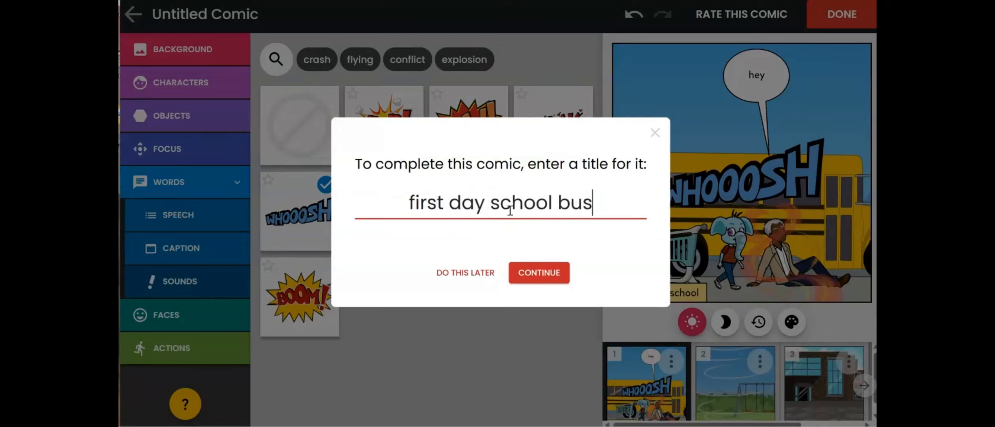
{"action": "left_click", "coordinate": [555, 275]}
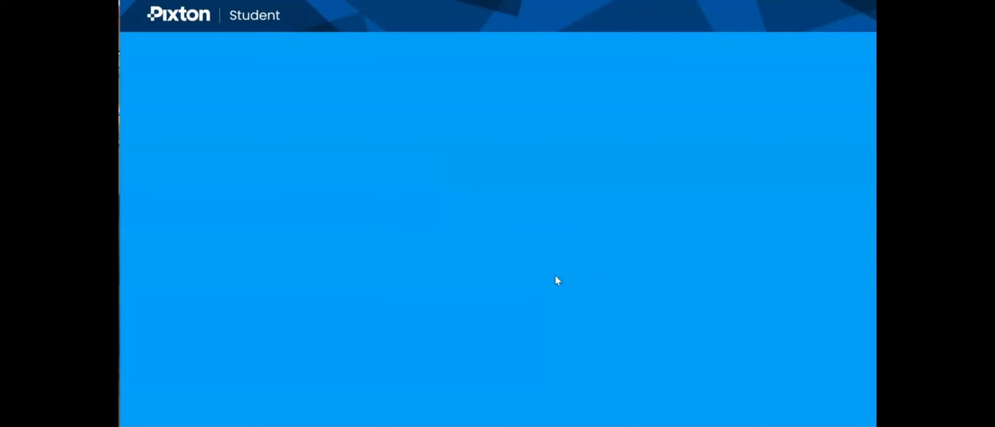